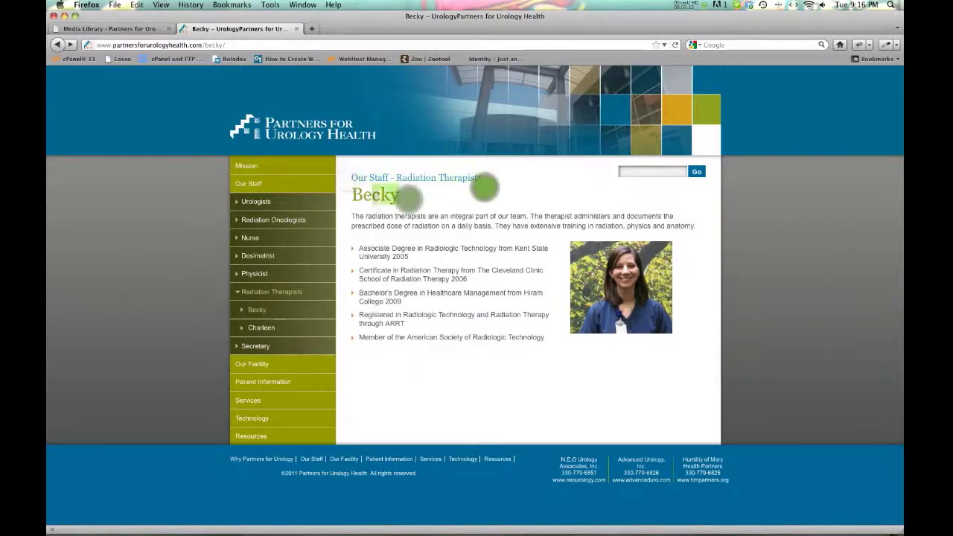
- Go from the live radiation therapist page to the WordPress pages list and open that therapist's page for editing
drag(351, 216, 680, 231)
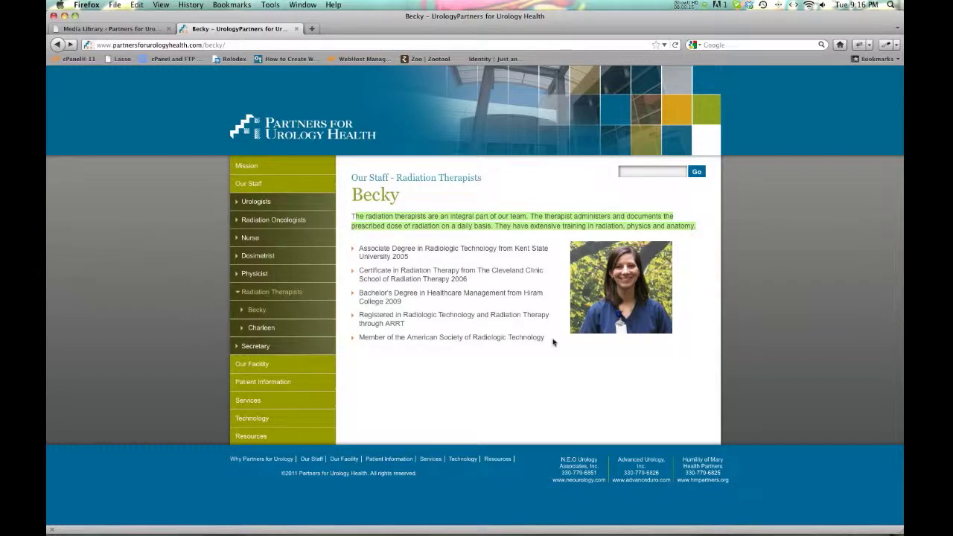
click(387, 386)
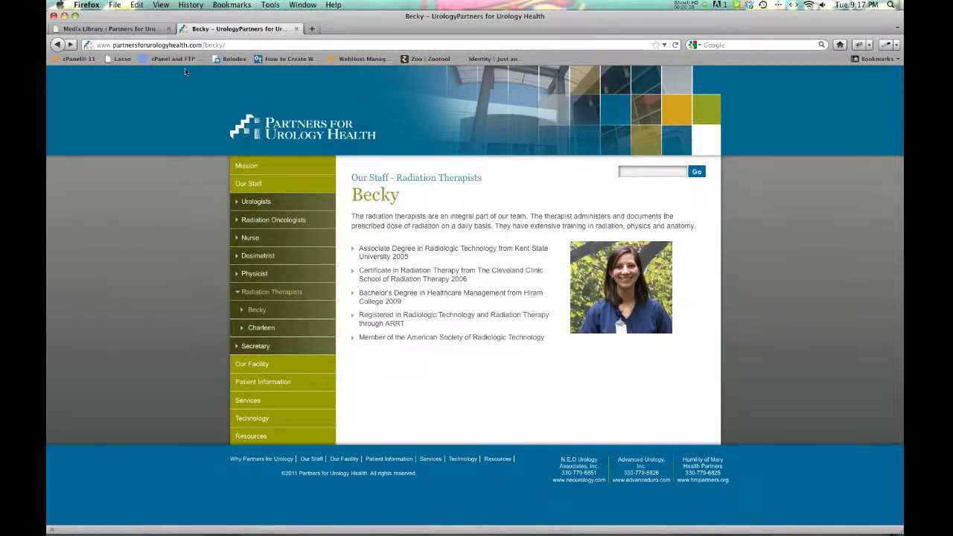
click(159, 29)
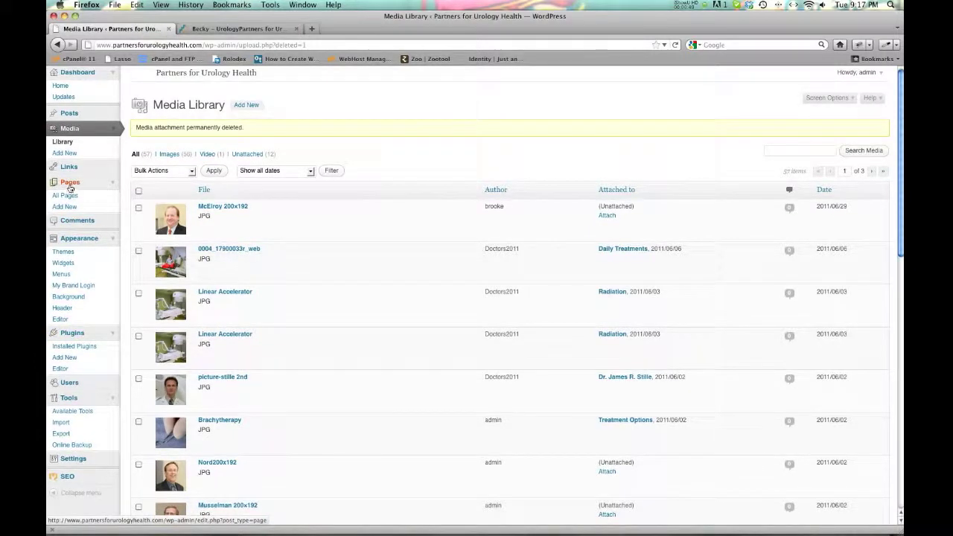
click(66, 196)
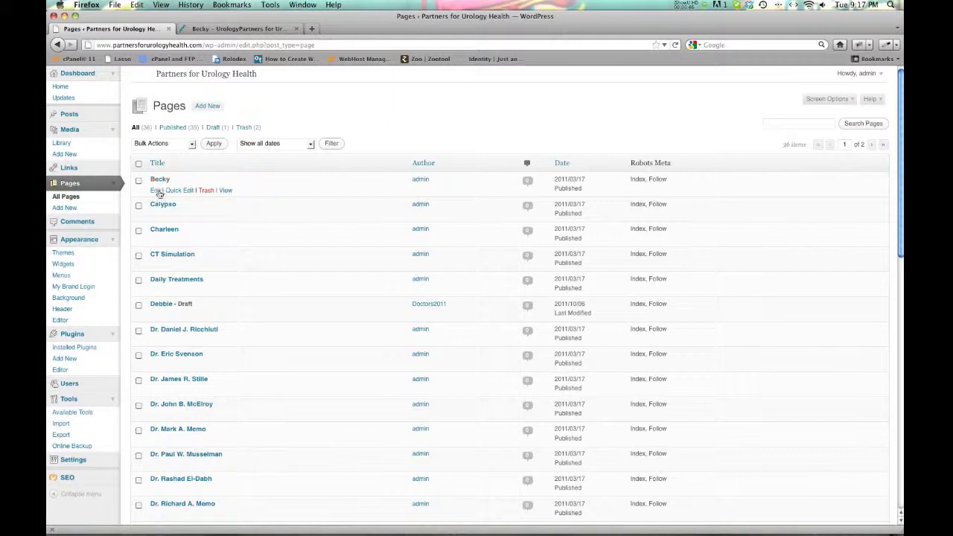
scroll(242, 344, down, 15)
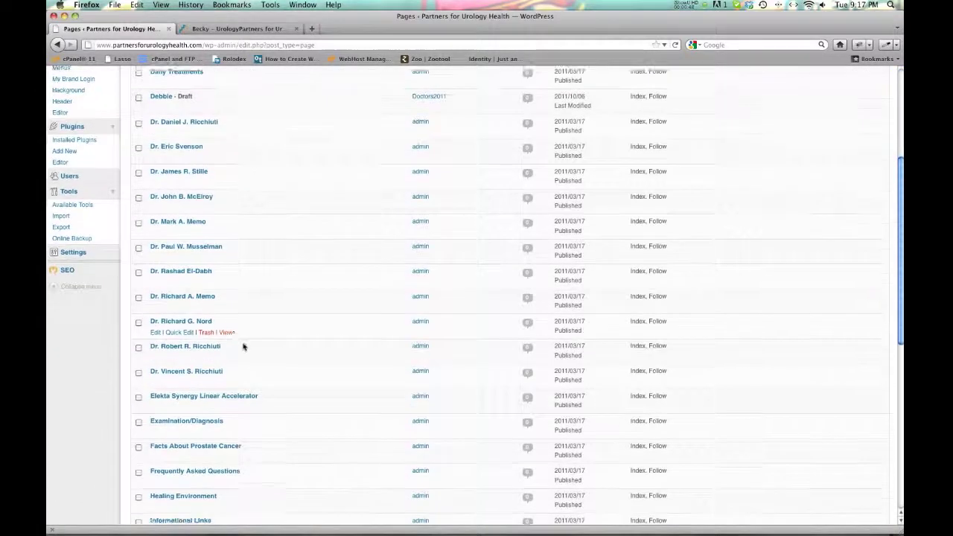
scroll(248, 345, up, 12)
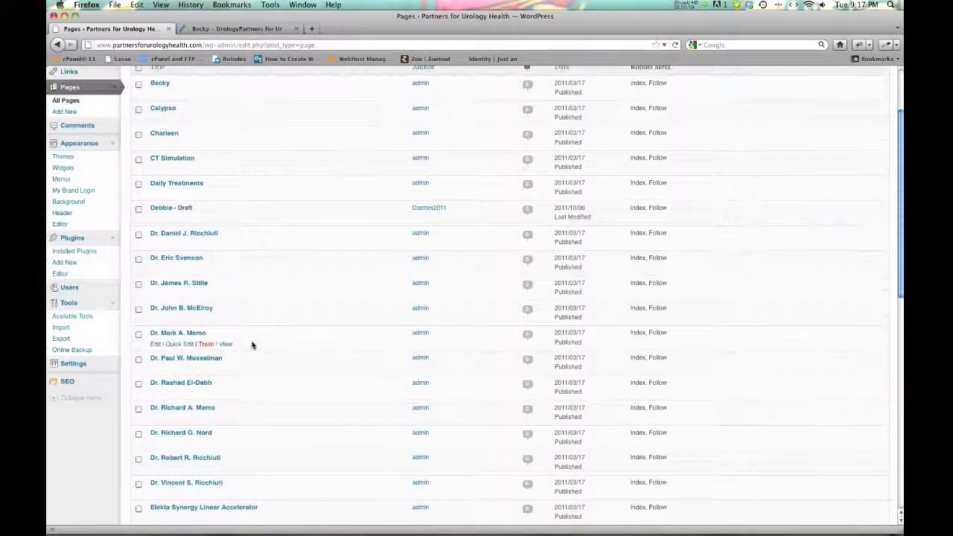
scroll(255, 343, up, 3)
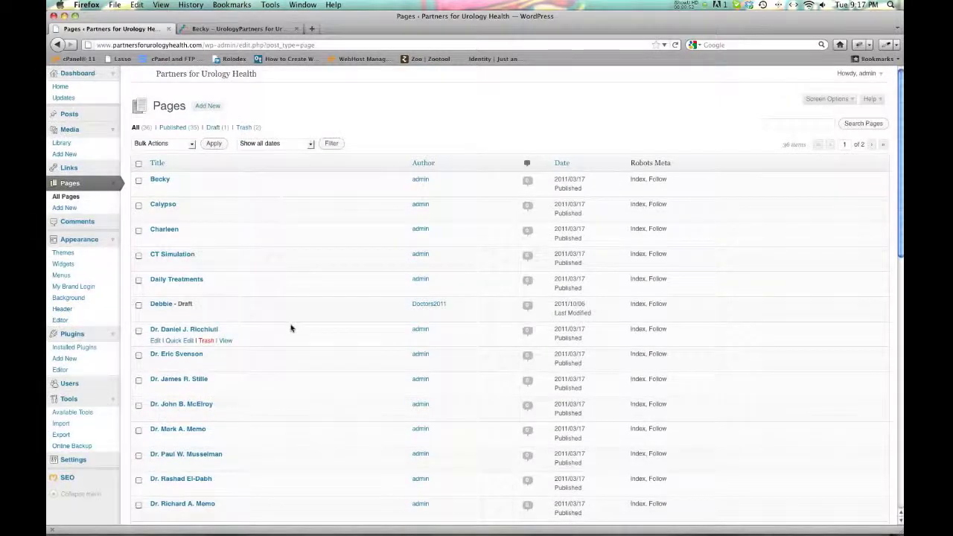
click(160, 180)
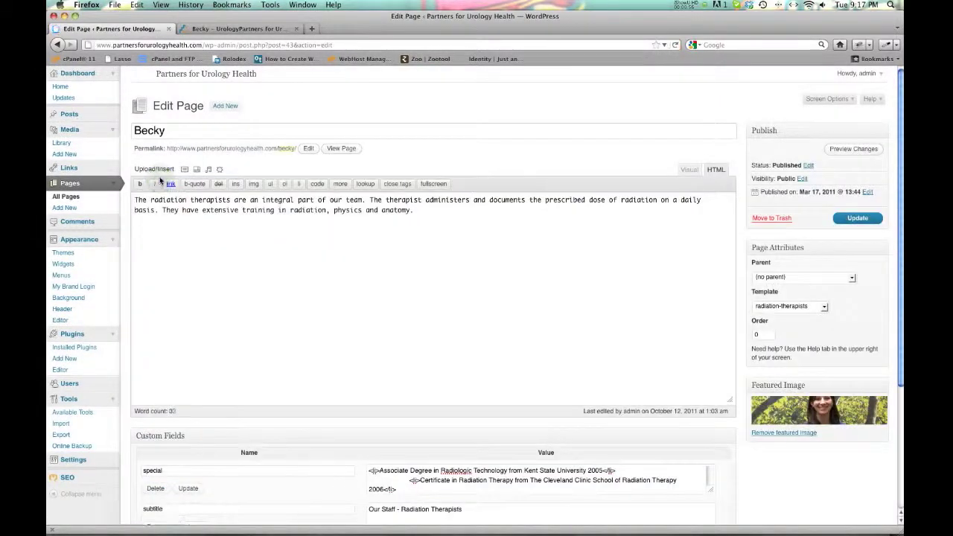
- Compare the page title and body text in the editor with the heading and introductory paragraph on the live page
click(239, 29)
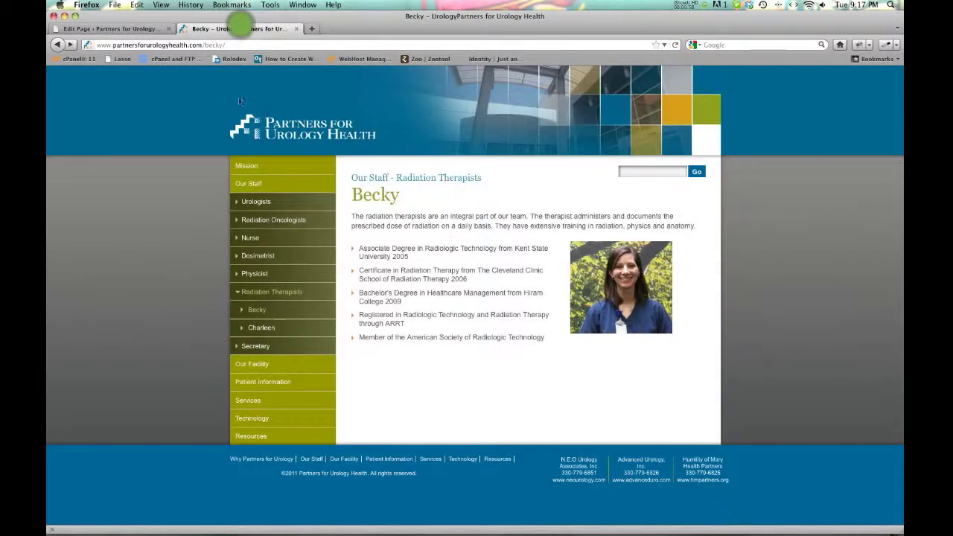
click(152, 29)
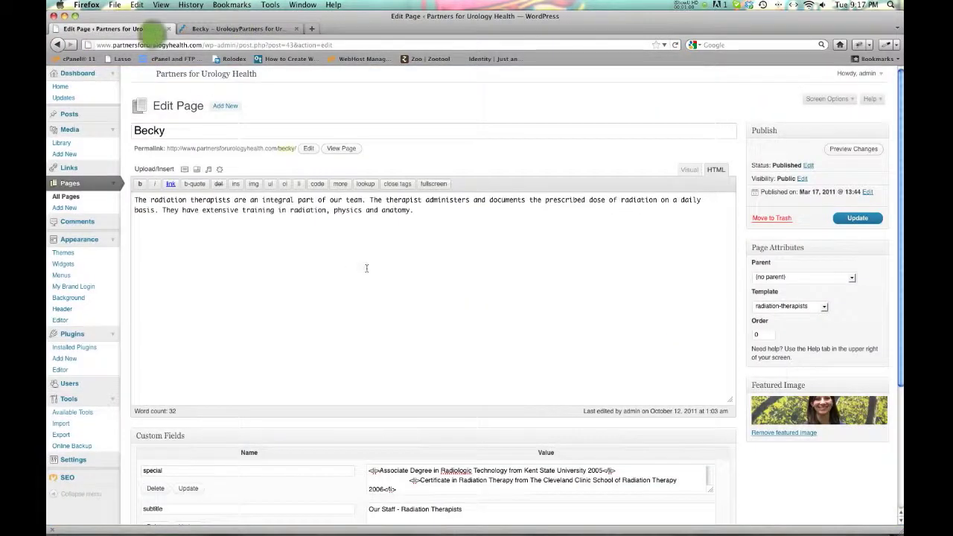
double_click(158, 130)
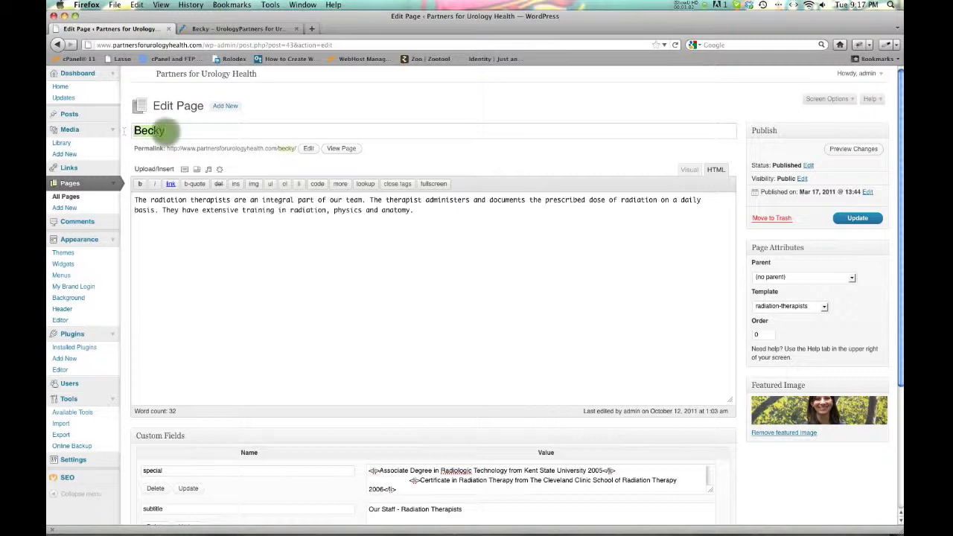
click(234, 29)
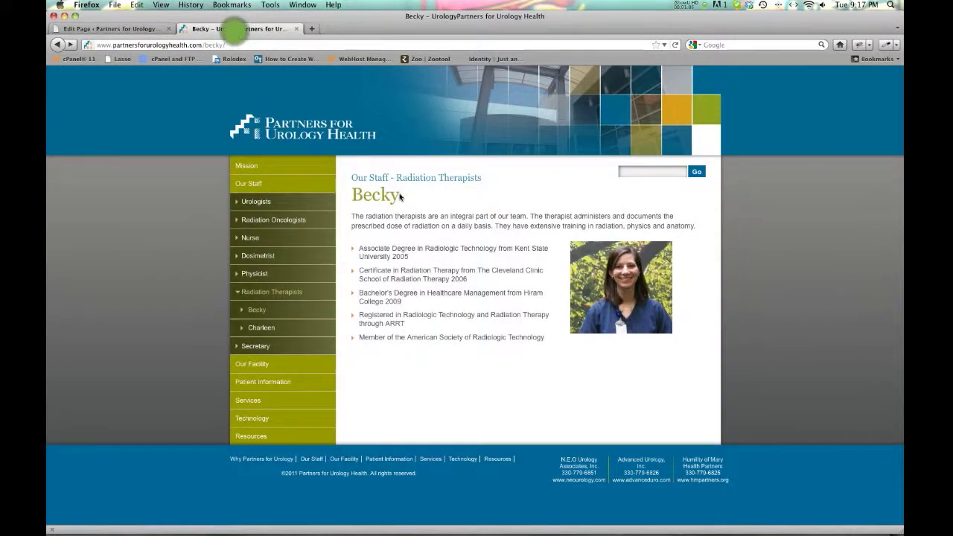
click(97, 29)
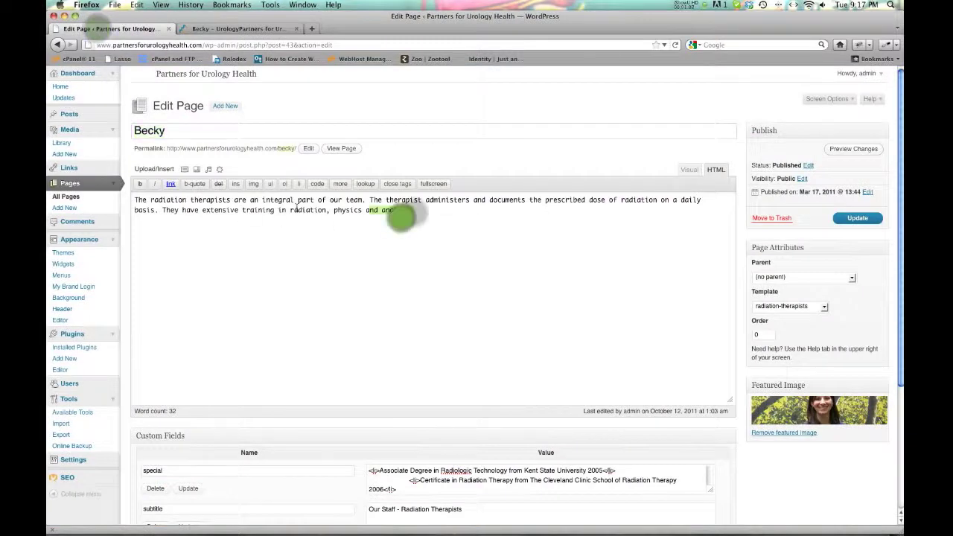
triple_click(409, 212)
click(244, 29)
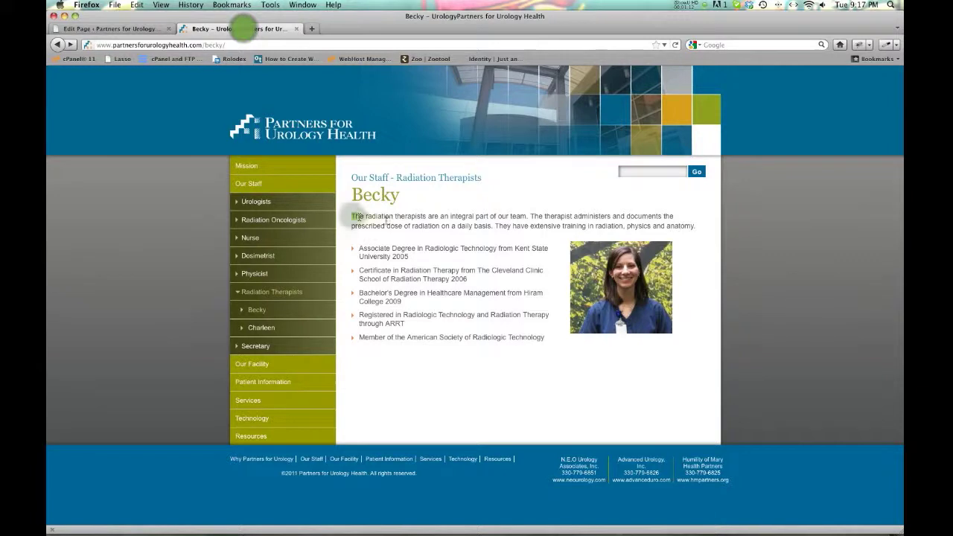
drag(353, 216, 530, 228)
click(133, 28)
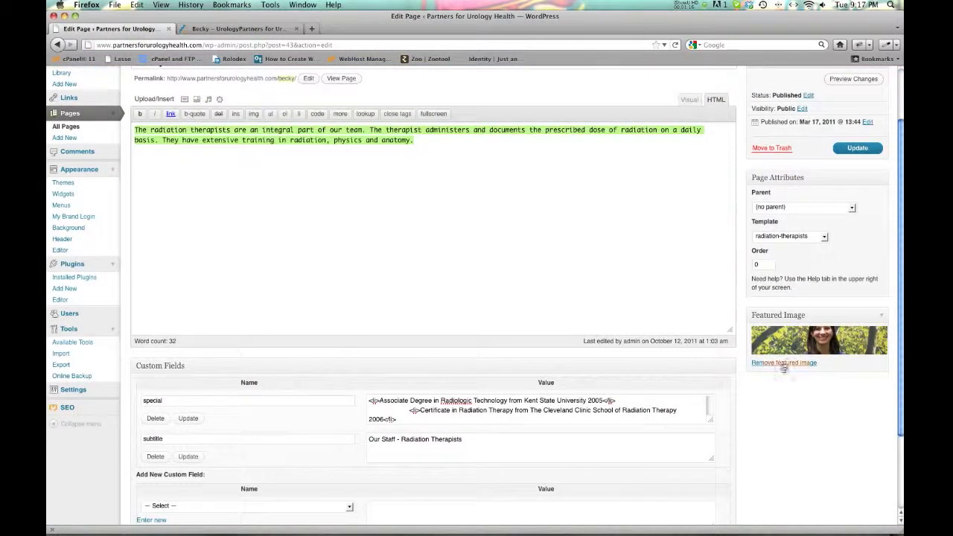
- Examine the featured image and custom fields in the editor, and compare them with the subtitle and remaining content on the live page
scroll(515, 215, down, 1)
scroll(515, 215, down, 3)
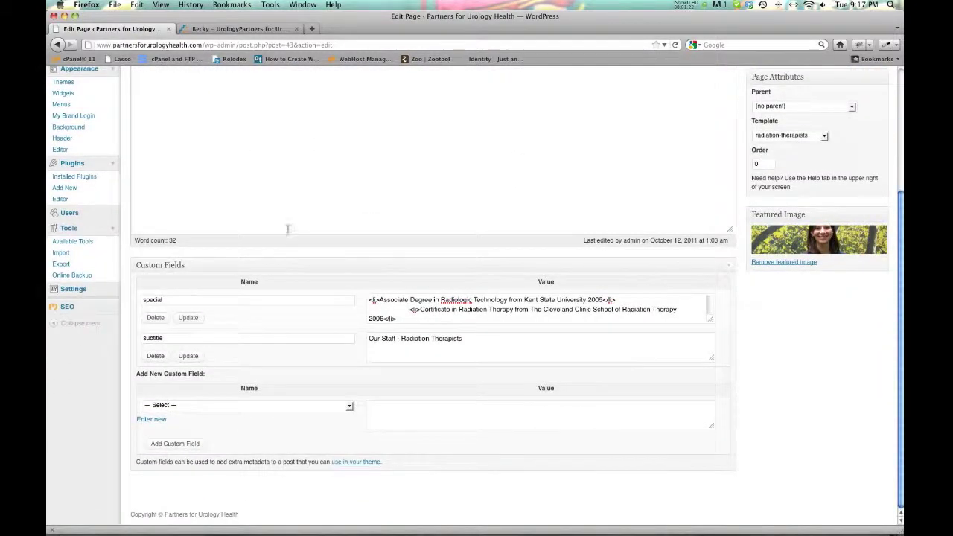
click(253, 29)
drag(351, 178, 476, 182)
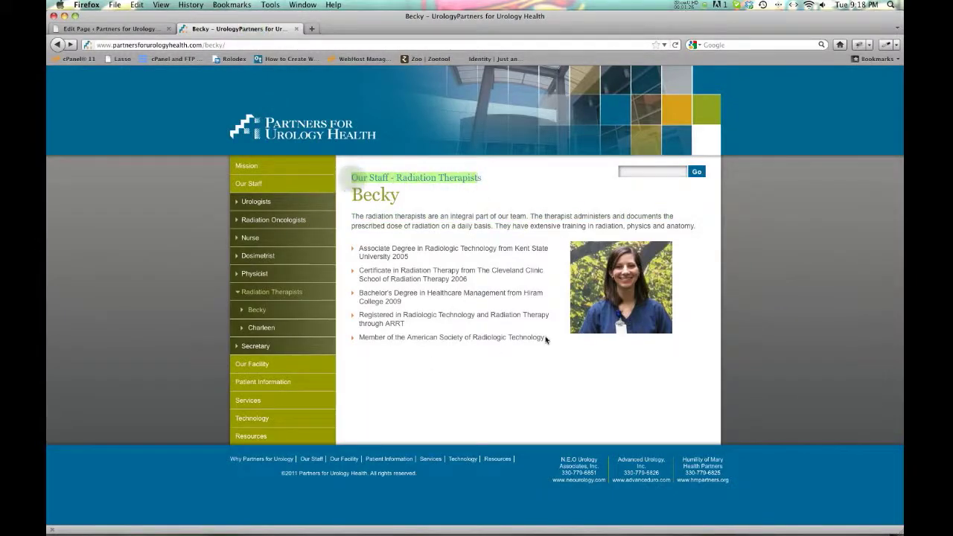
click(145, 29)
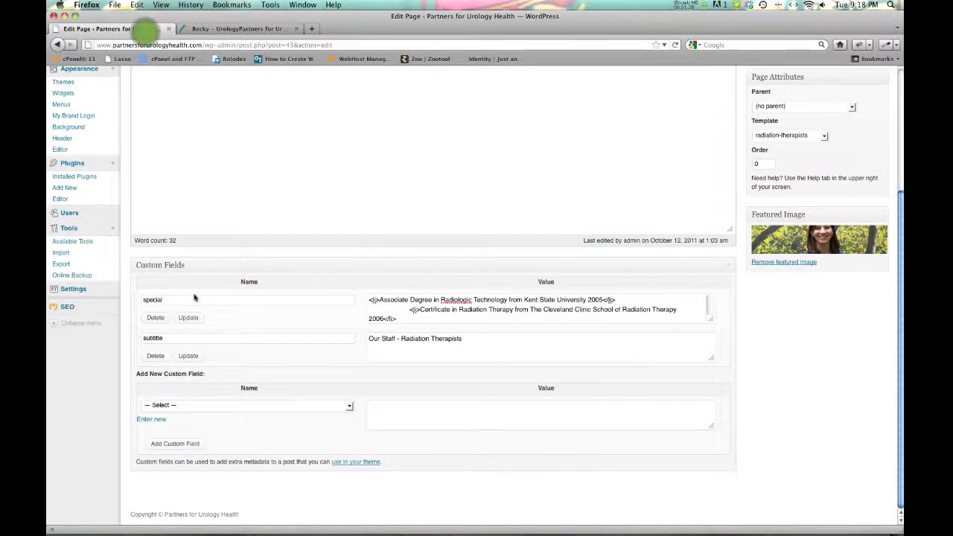
- Hide the Custom Fields section through the page editor's screen options and show it again
scroll(587, 156, up, 5)
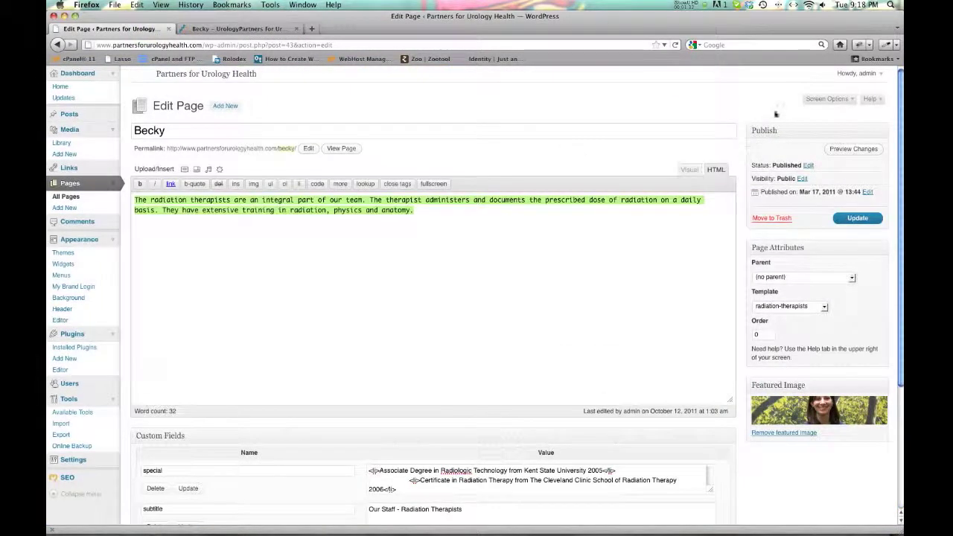
click(852, 102)
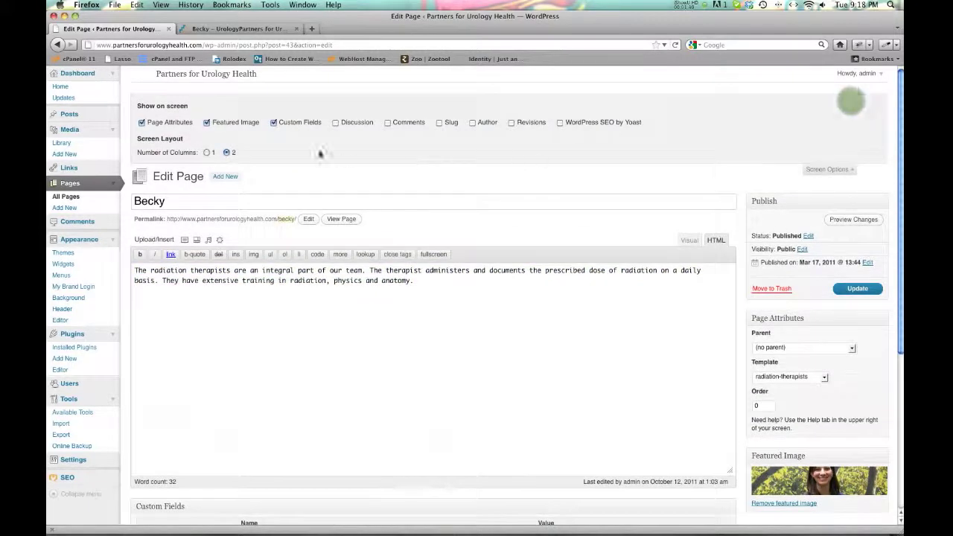
click(273, 124)
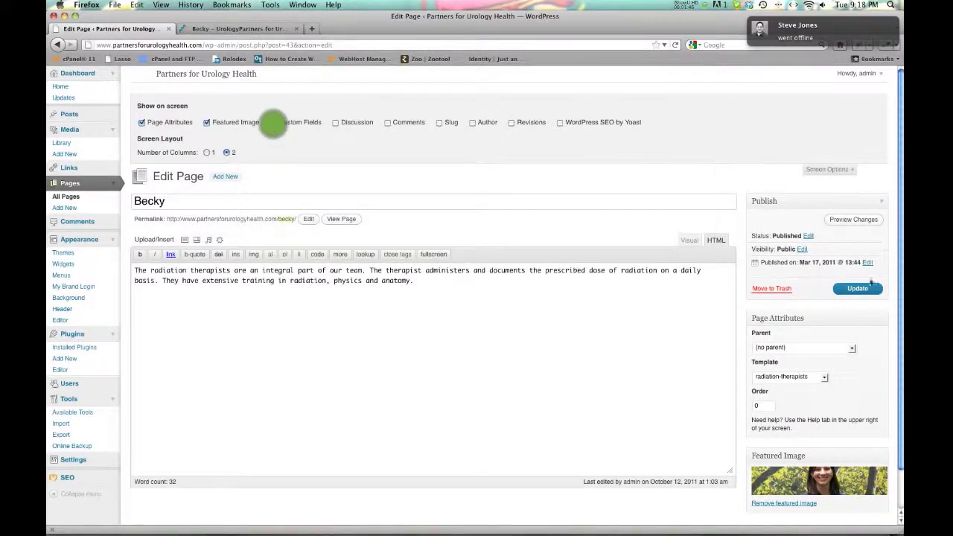
click(835, 170)
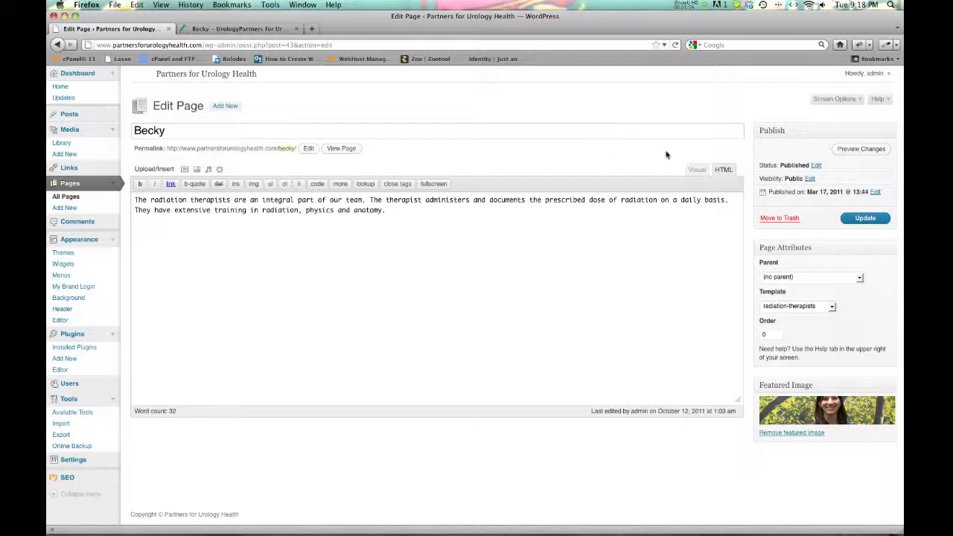
click(850, 98)
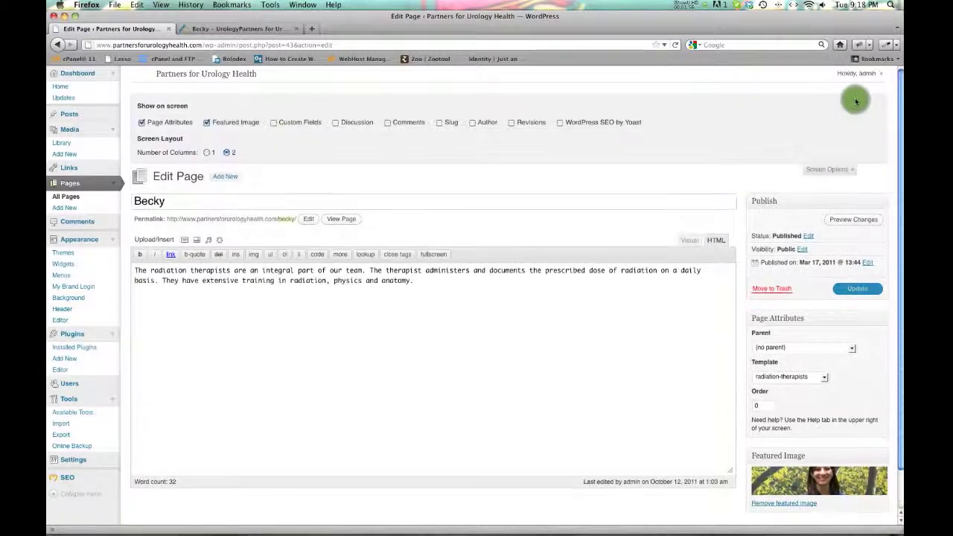
click(273, 122)
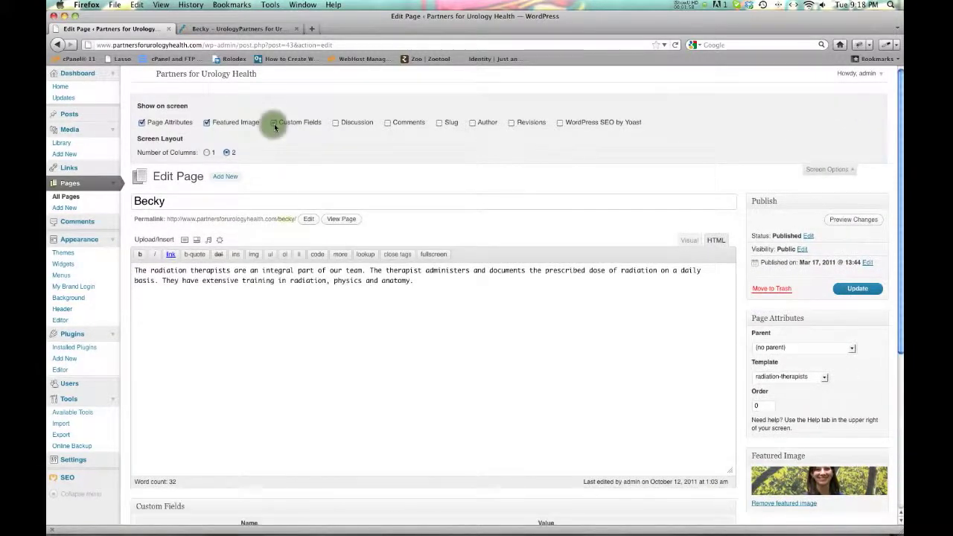
click(819, 169)
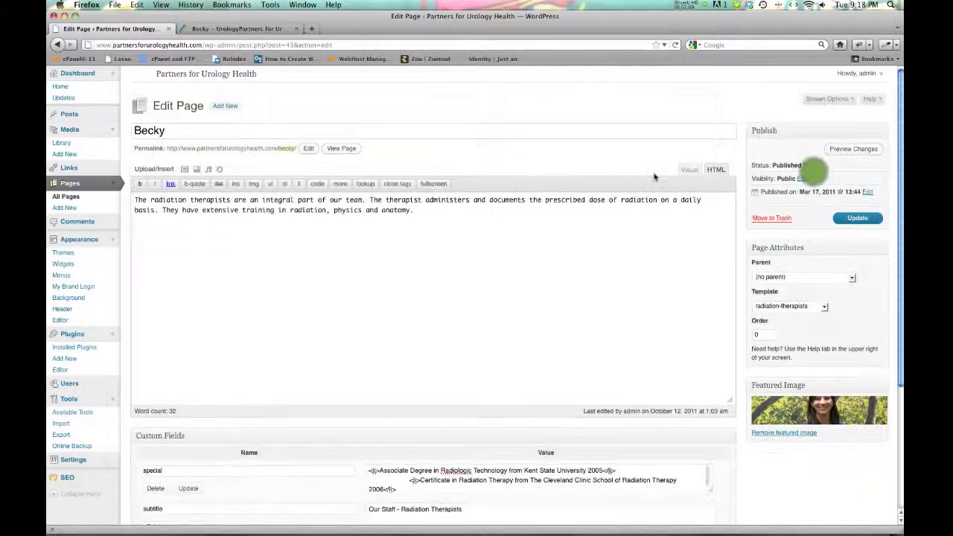
- Compare the "special" custom field in the editor with the bulleted list of qualifications on the live page
scroll(654, 175, down, 2)
scroll(654, 175, down, 3)
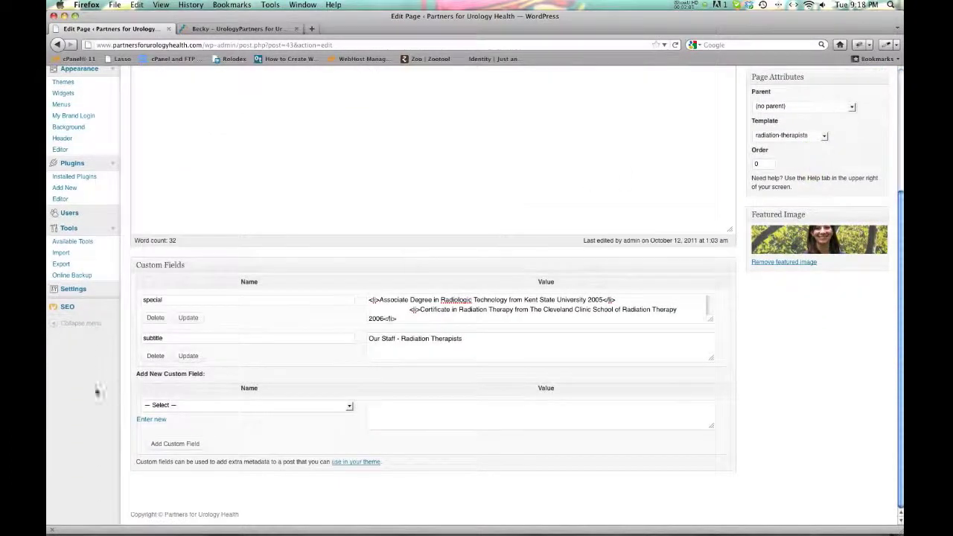
double_click(167, 301)
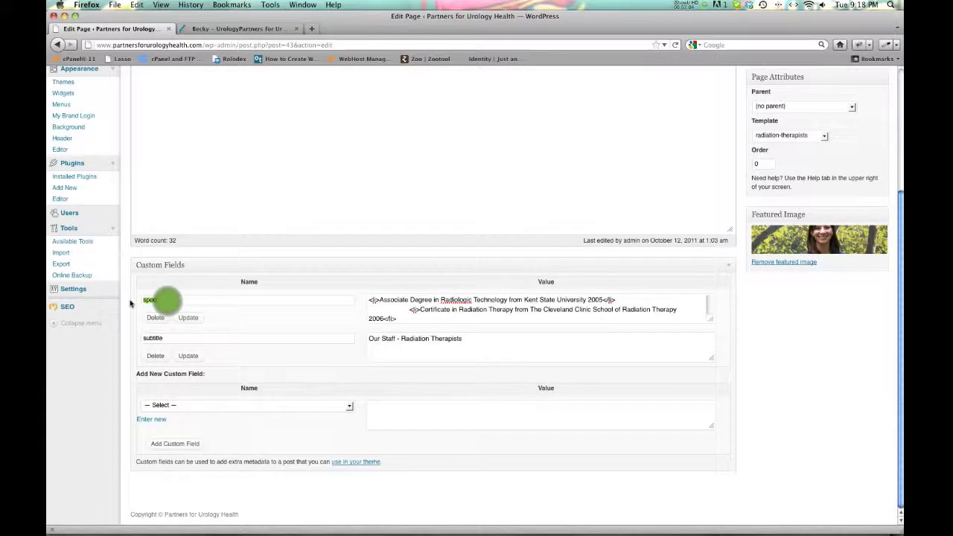
click(260, 30)
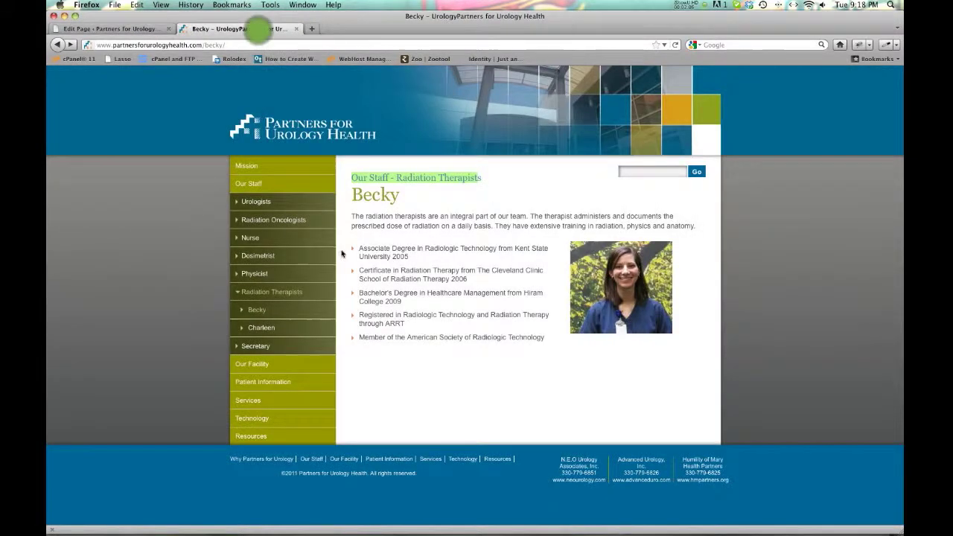
drag(351, 250, 541, 355)
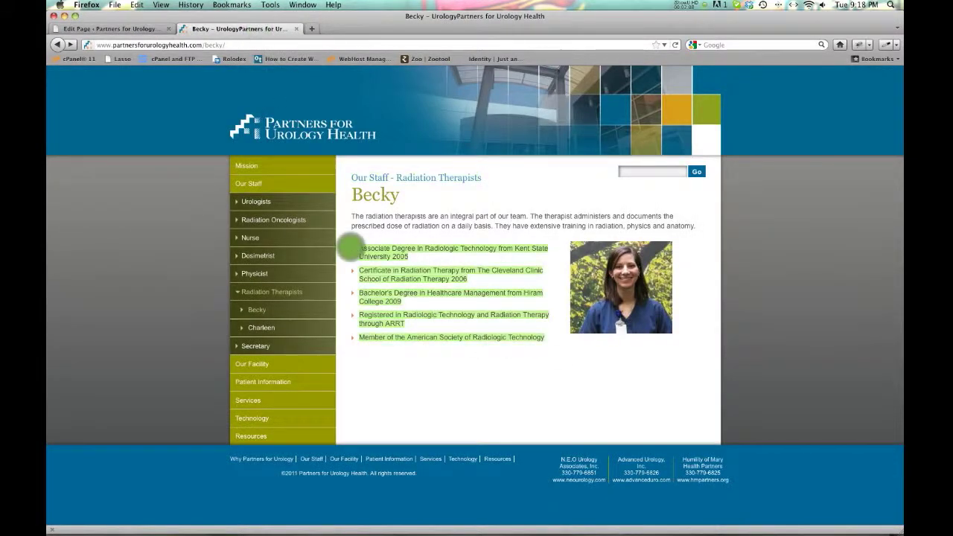
click(130, 28)
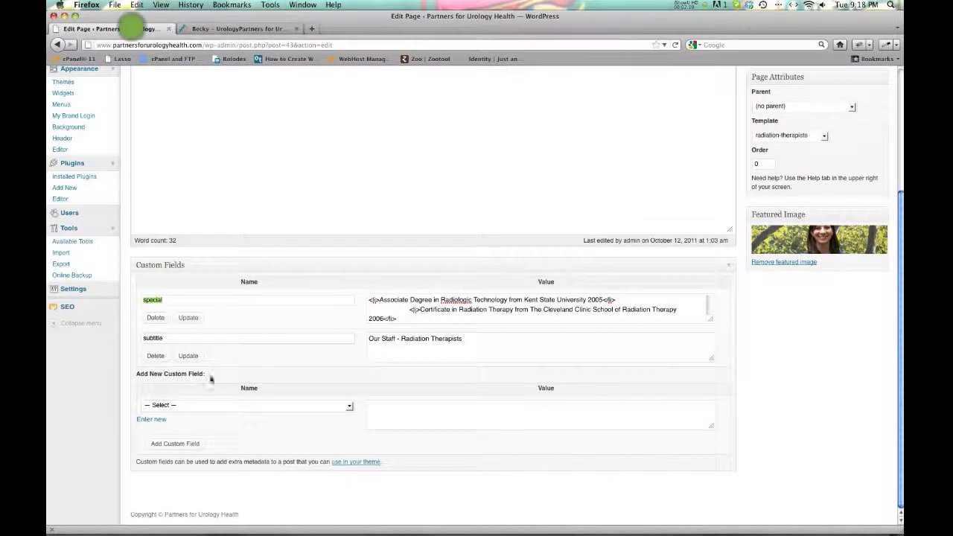
- Match the live page's subtitle to its custom field, and examine the list markup stored in the "special" field
click(249, 30)
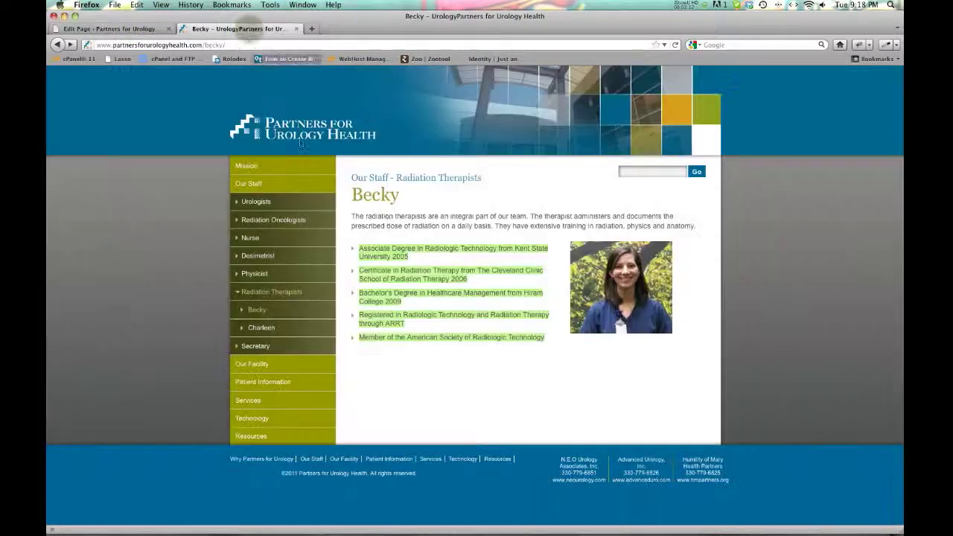
click(404, 198)
drag(483, 178, 396, 179)
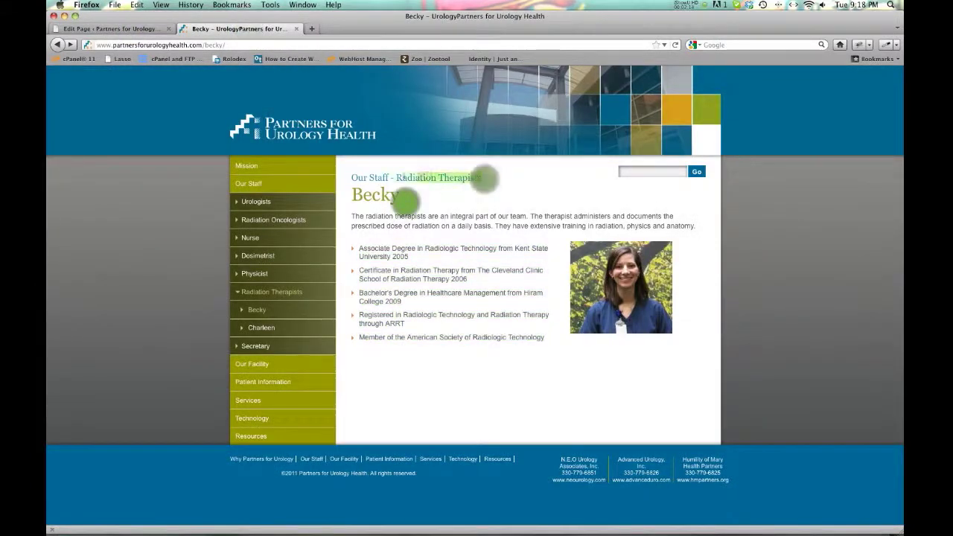
click(130, 29)
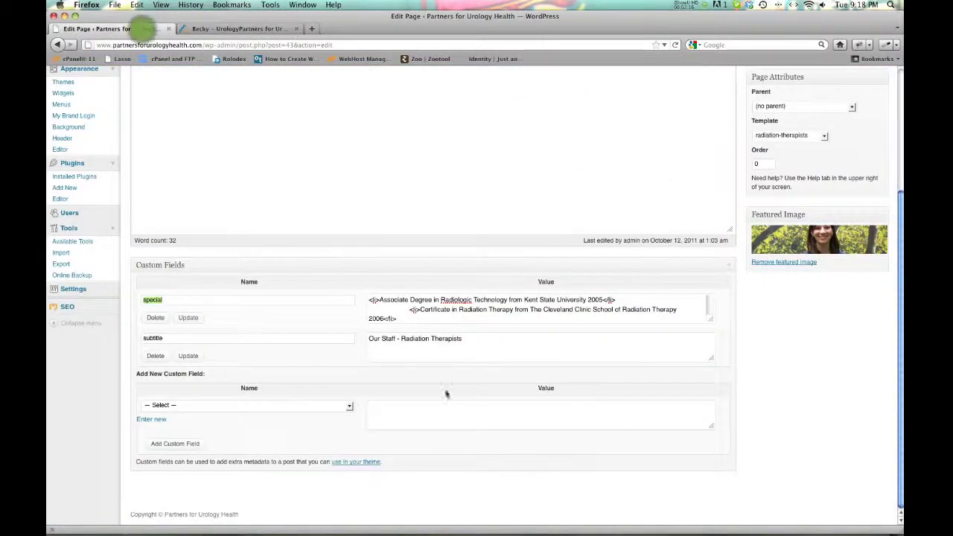
drag(470, 338, 356, 300)
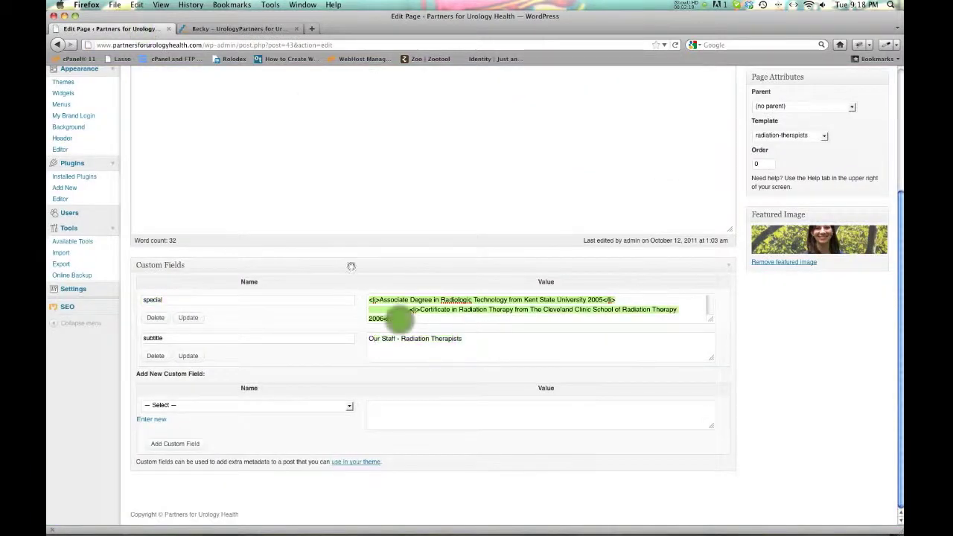
click(231, 28)
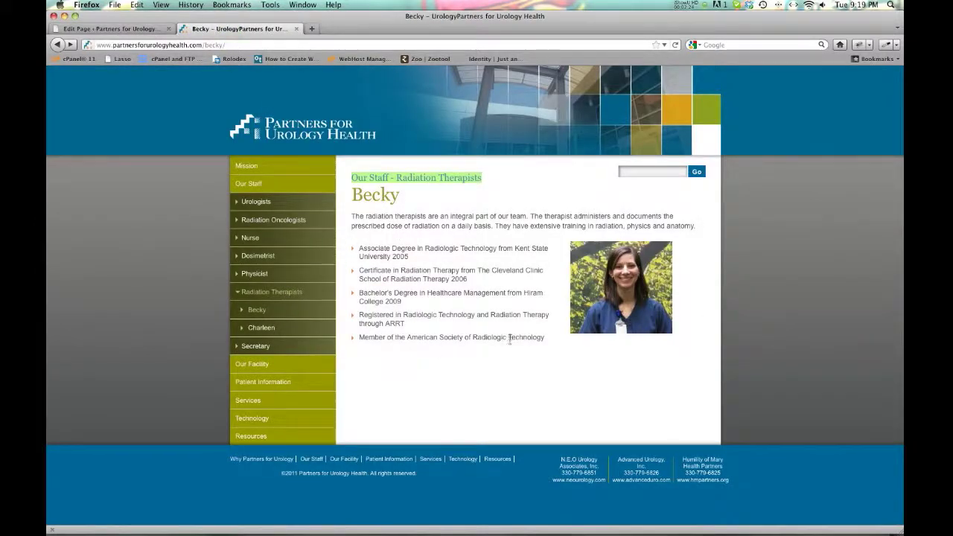
- Enlarge the "special" custom field's value box and compare its list entries with the bulleted qualifications on the live page
click(461, 181)
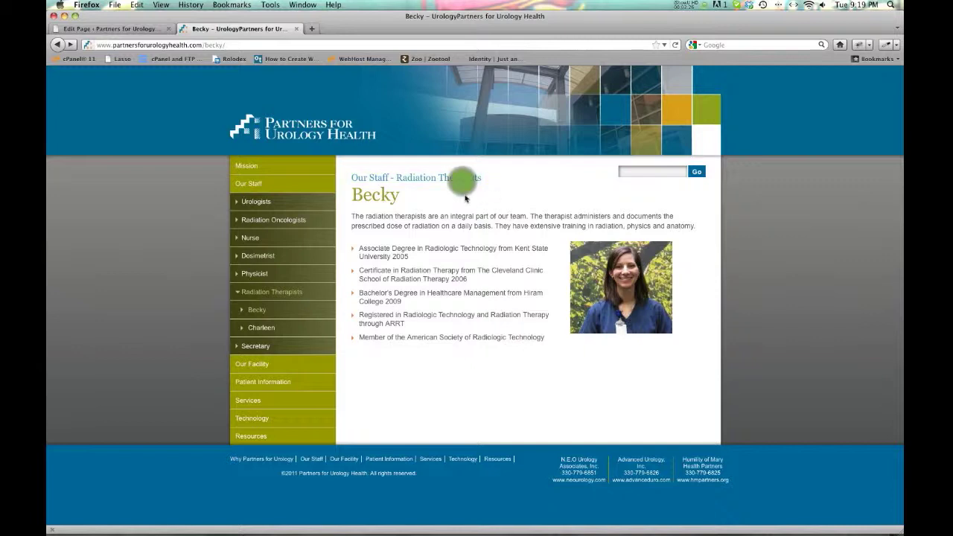
click(136, 30)
click(421, 322)
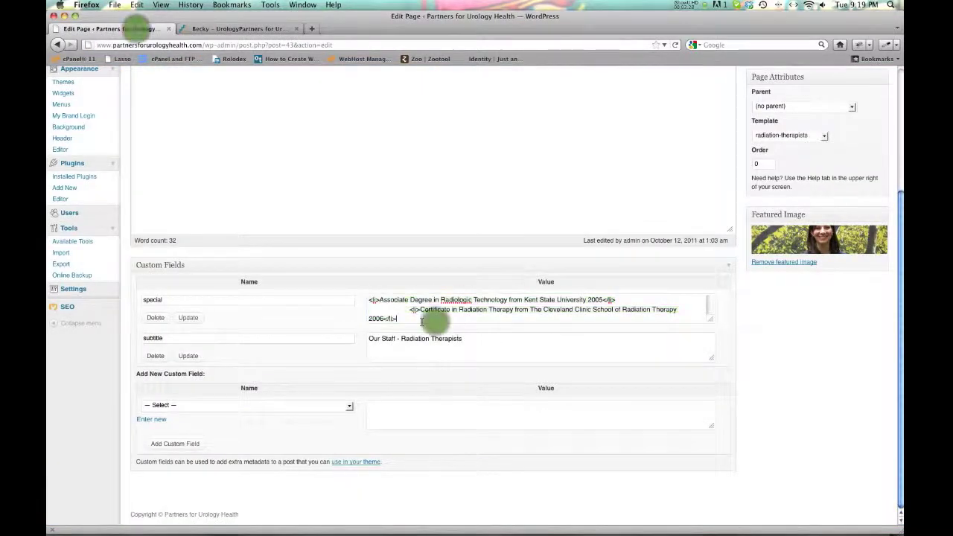
drag(709, 318, 691, 376)
click(229, 29)
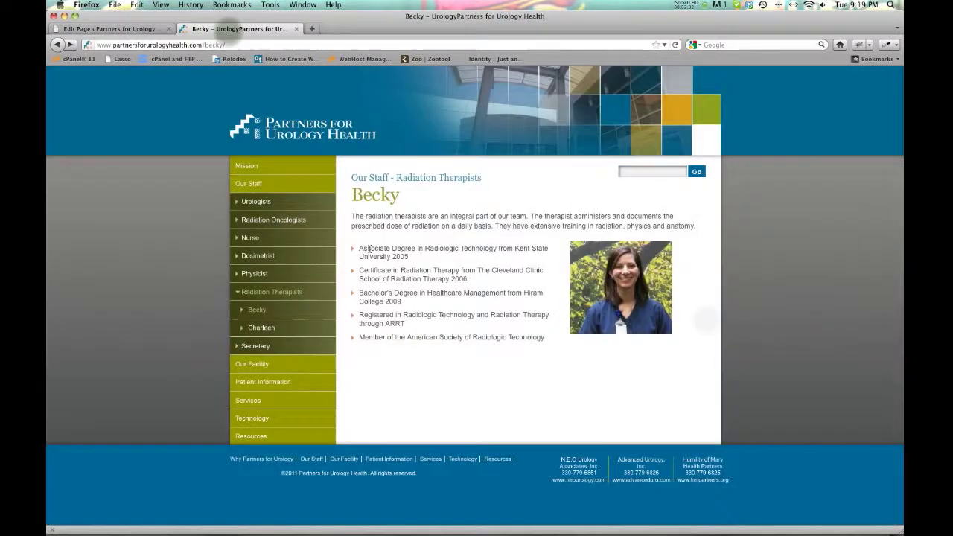
click(146, 28)
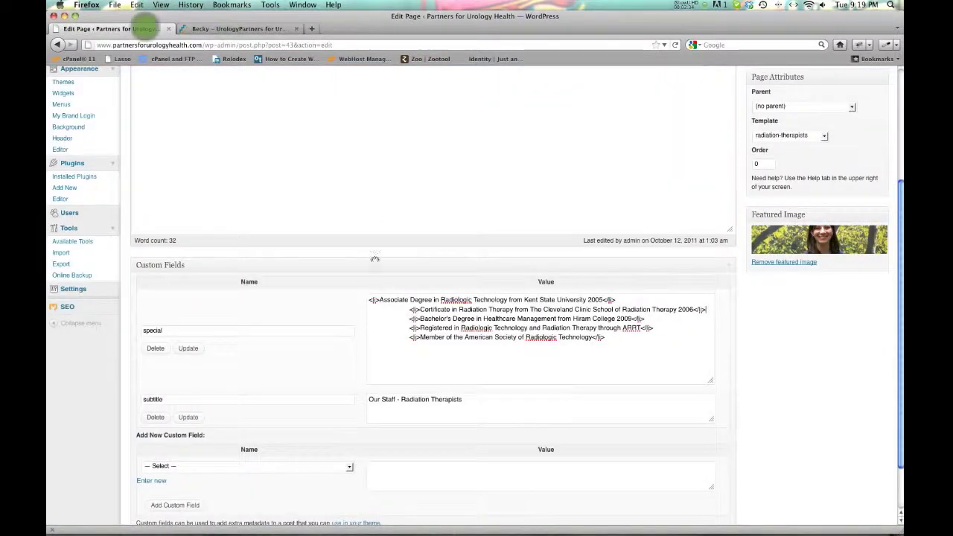
- Examine the opening and closing list-item tags around the first qualification in the "special" custom field
click(378, 300)
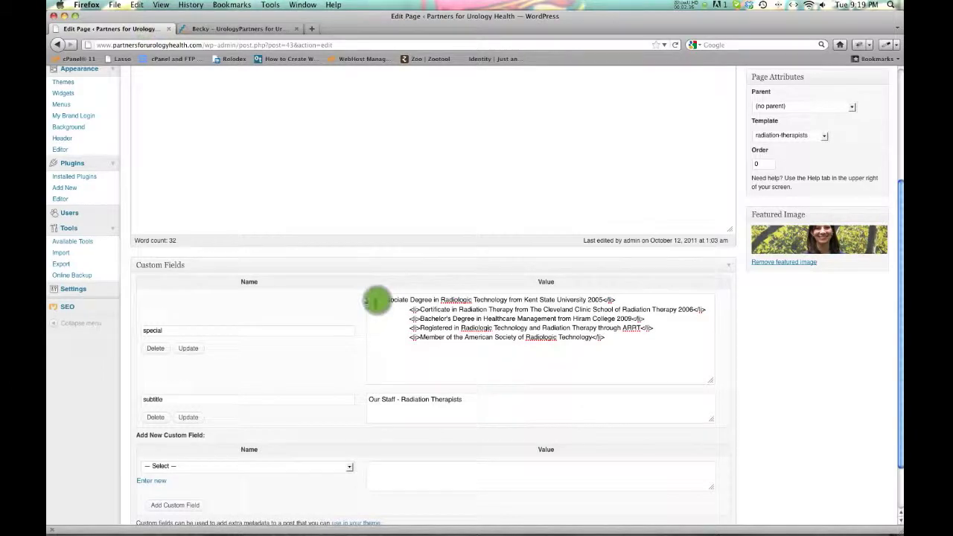
click(601, 300)
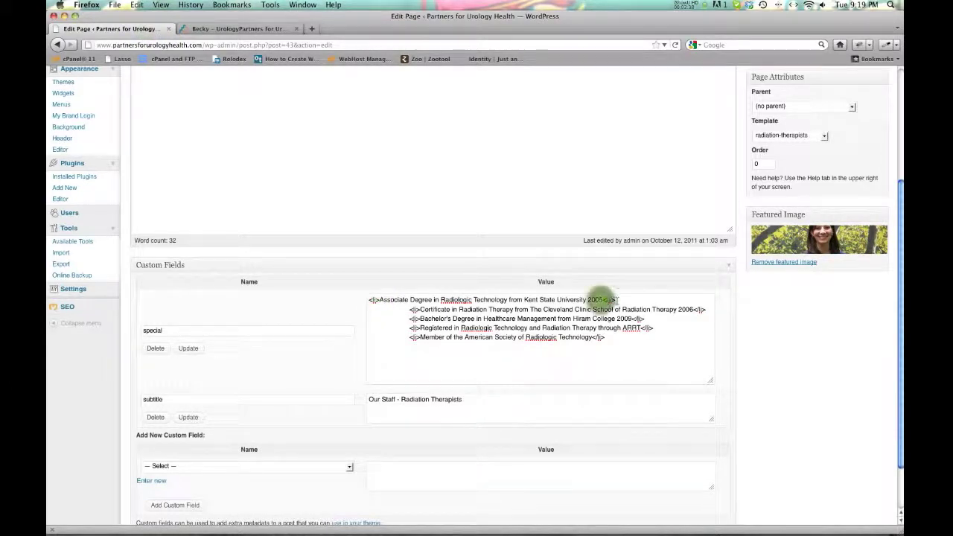
drag(602, 300, 616, 300)
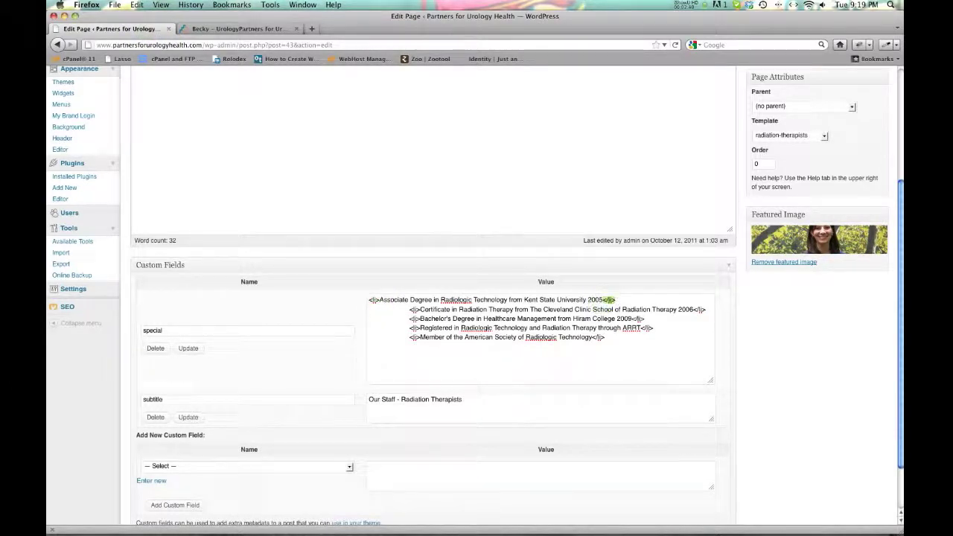
- Add the line "<li>This is fun</li>" below the last entry of the "special" custom field and update the field
click(402, 352)
click(367, 346)
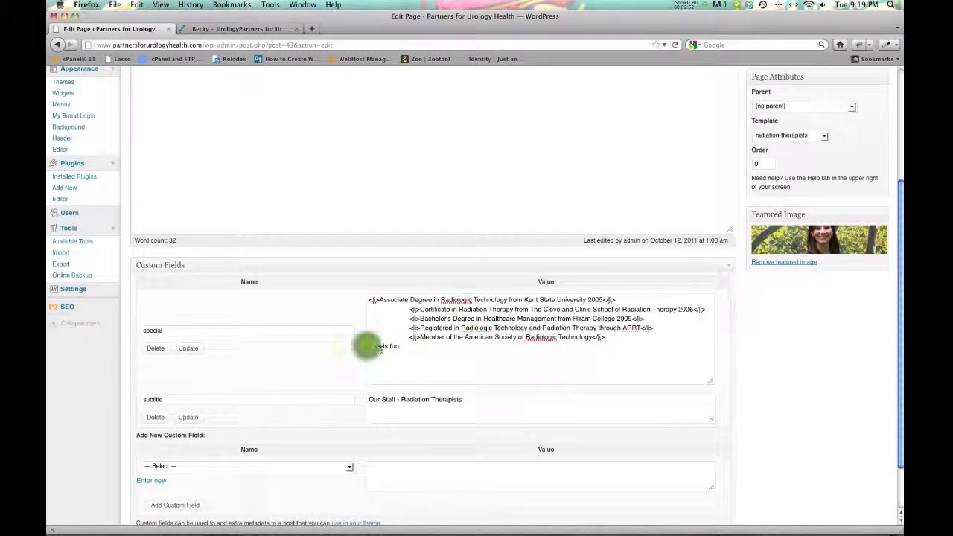
text(<li>)
click(409, 347)
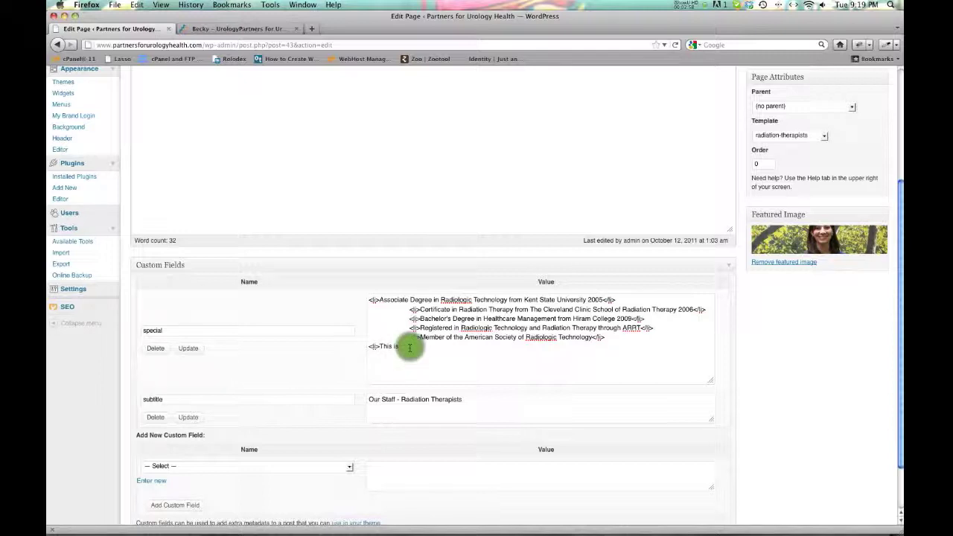
text(</li>)
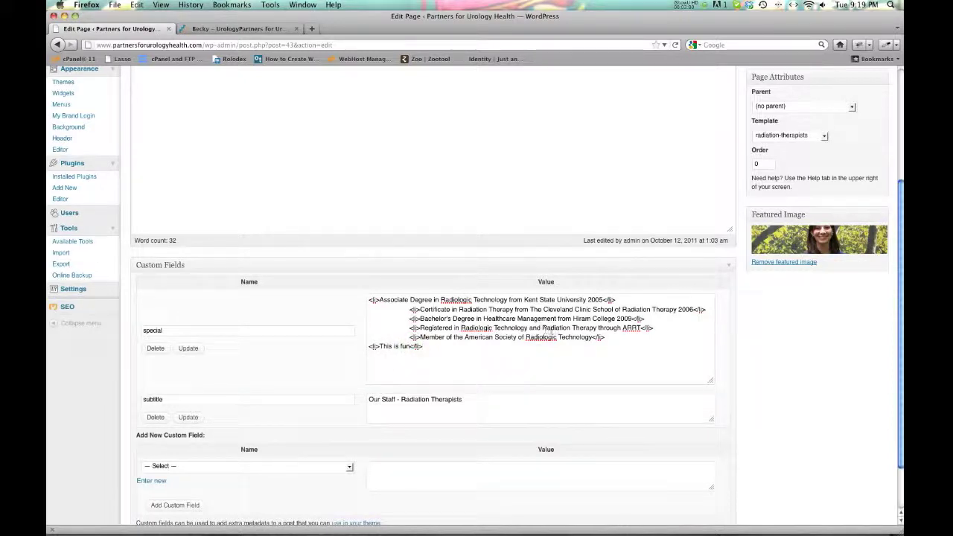
click(188, 349)
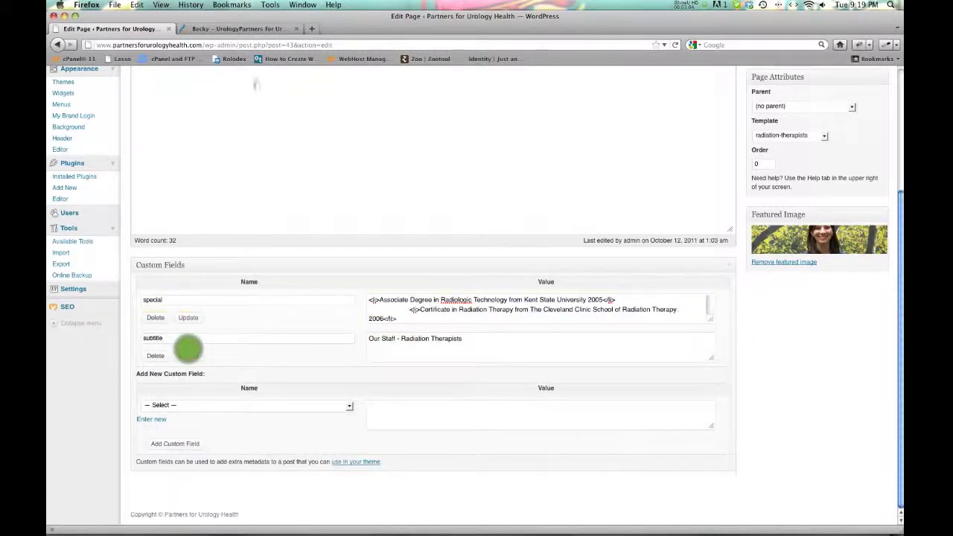
- Reload the live staff page and check its bulleted list for the "This is fun" item
click(245, 29)
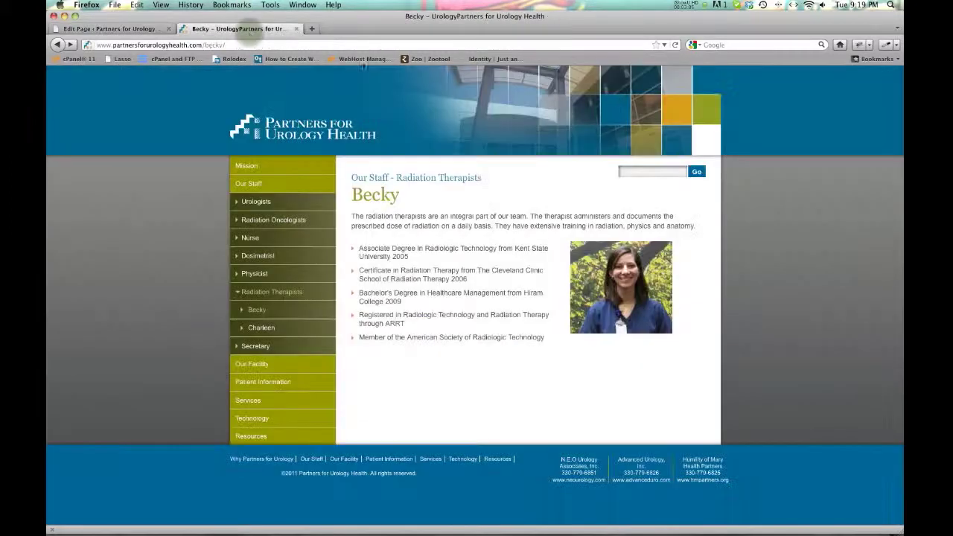
click(674, 45)
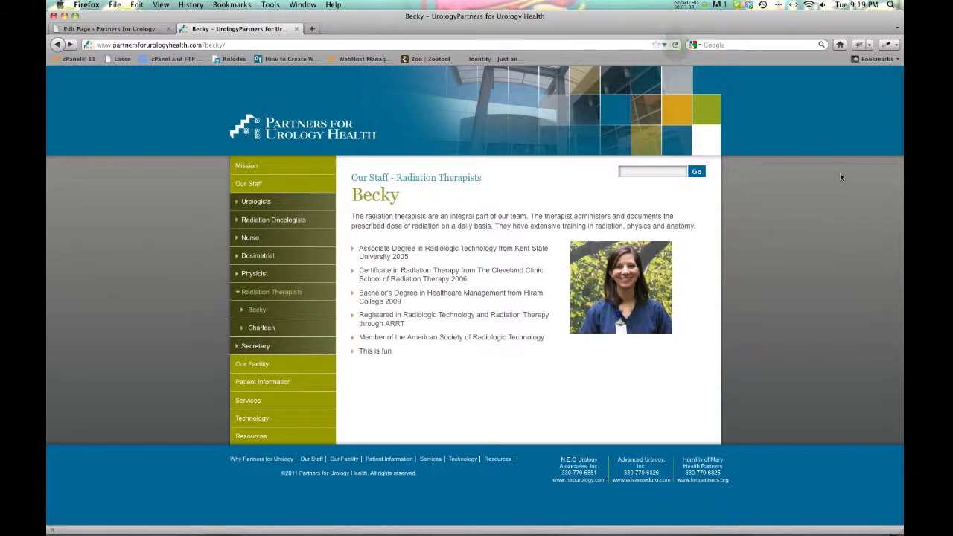
drag(396, 355, 354, 355)
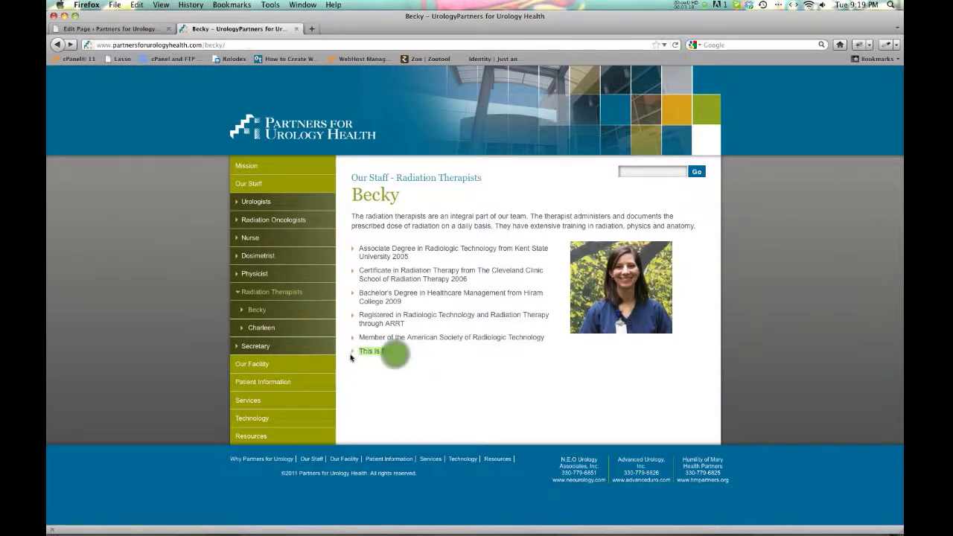
- Remove the "This is fun" line from the "special" custom field in the page editor and update the field
click(128, 28)
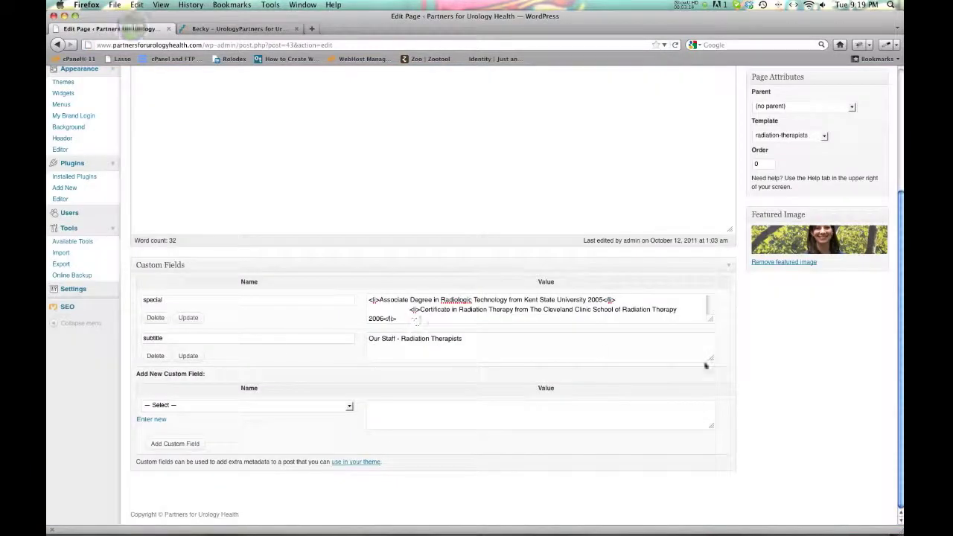
drag(707, 320, 698, 392)
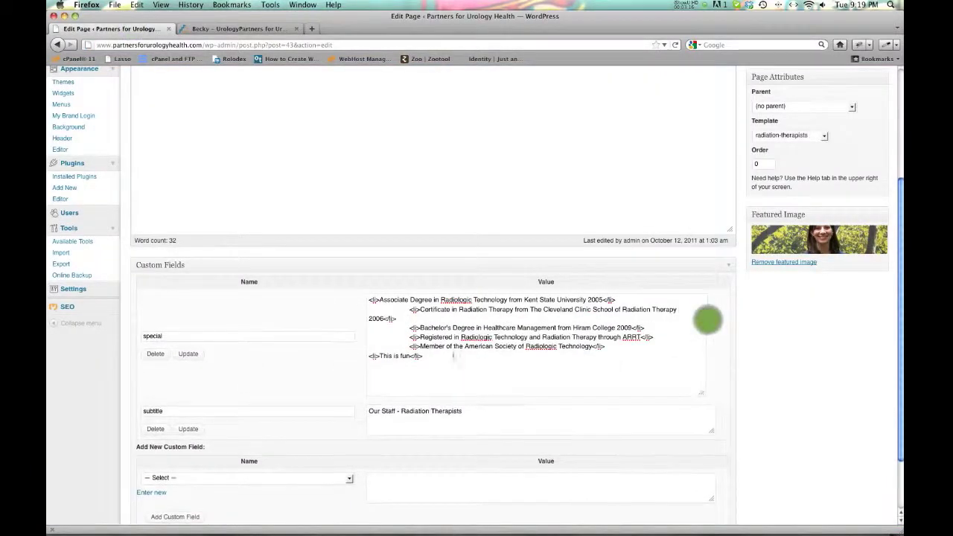
drag(450, 355, 325, 354)
key(BackSpace)
click(188, 357)
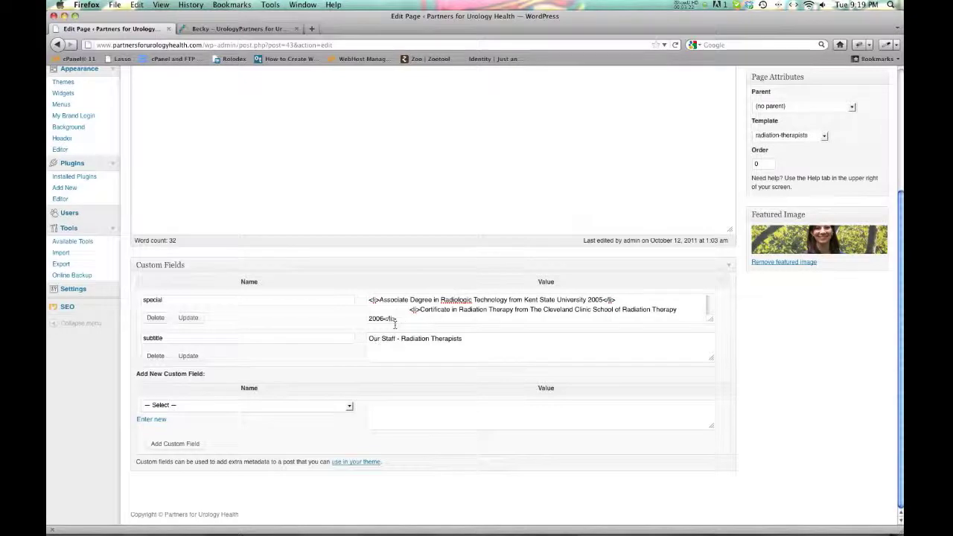
- Create a new WordPress page and enter the new staff member's first name as its title
scroll(396, 323, up, 5)
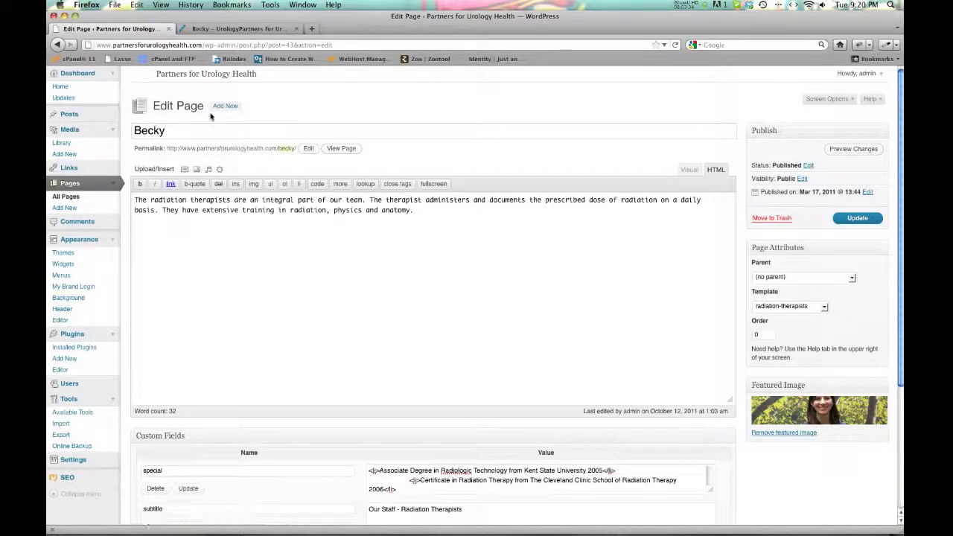
click(66, 197)
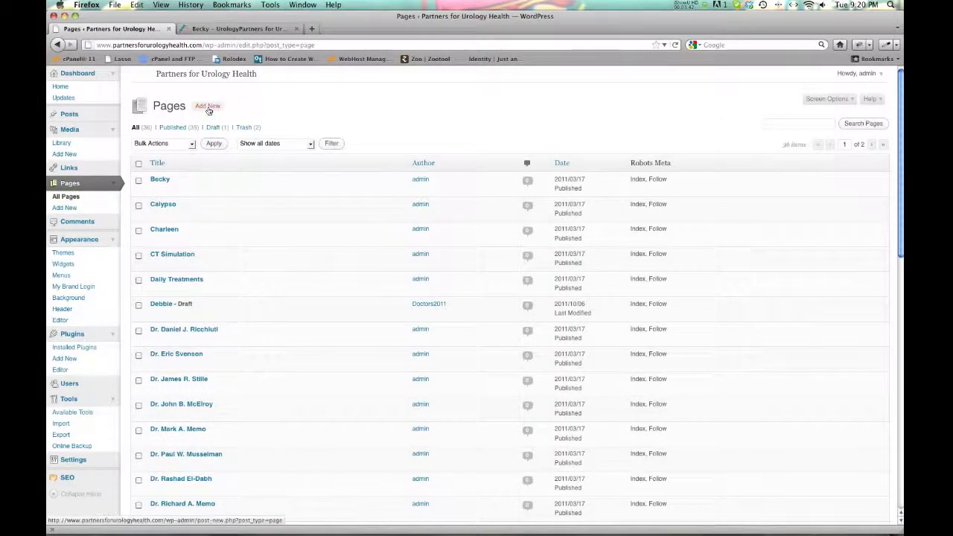
click(246, 106)
click(208, 106)
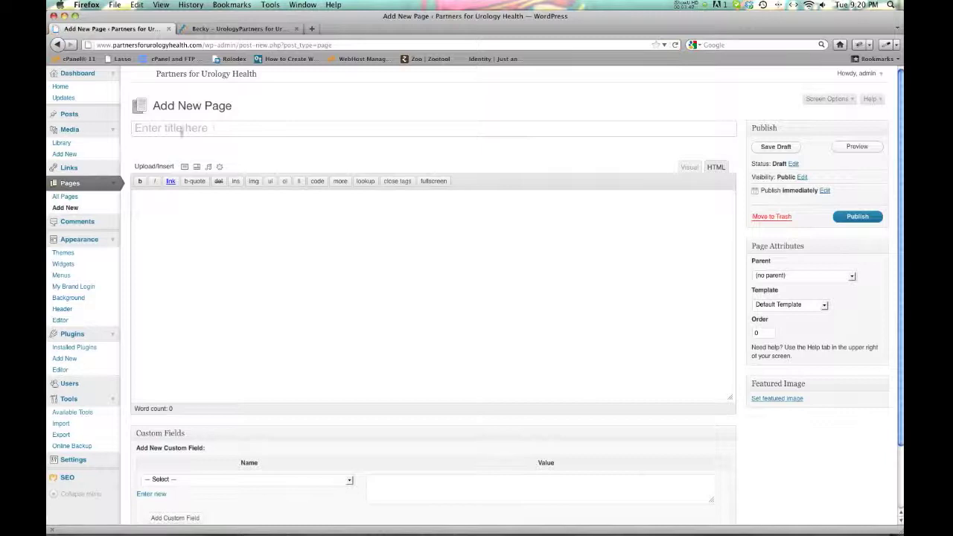
click(183, 130)
text(Debbie)
scroll(347, 151, down, 3)
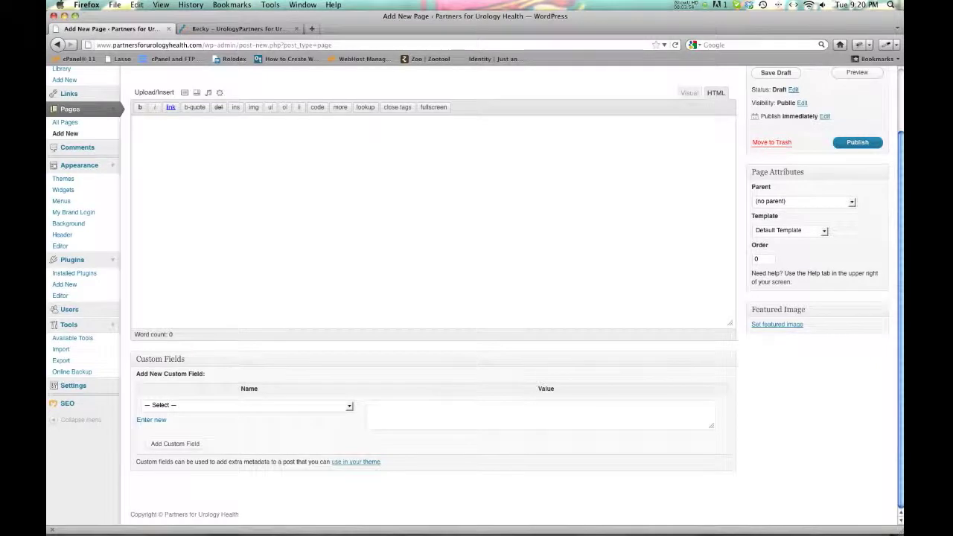
click(289, 168)
scroll(285, 164, up, 3)
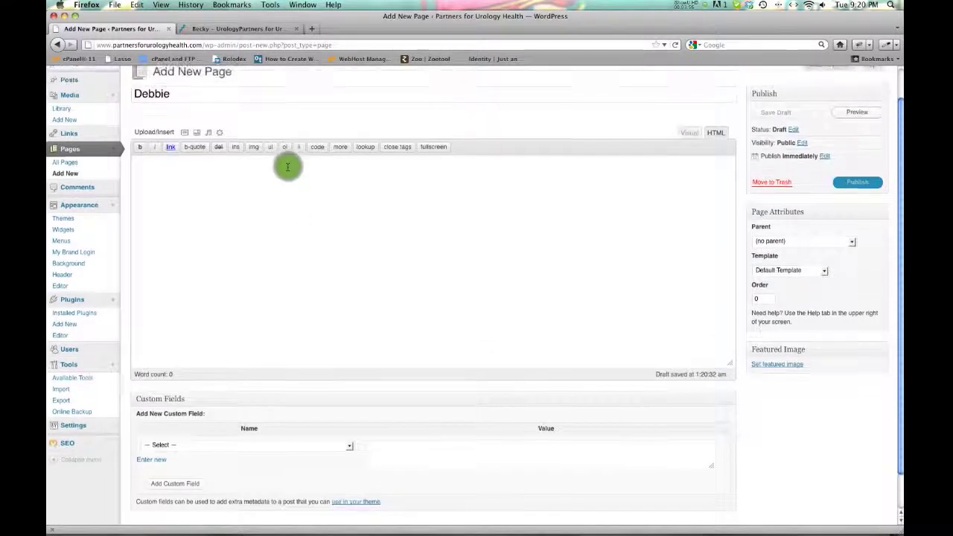
- Compare the live staff page's content with the empty new-page editor, and examine the Template setting in the page attributes
click(255, 29)
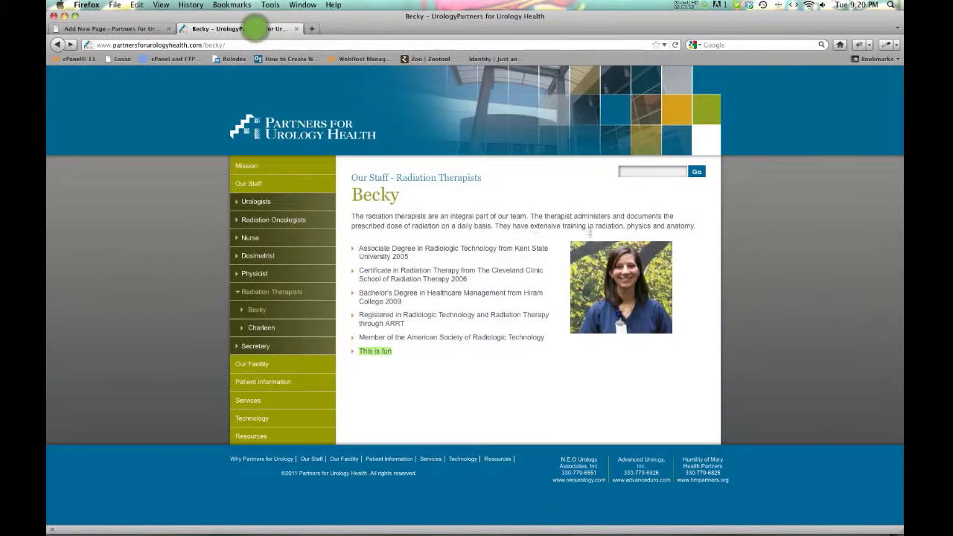
click(84, 29)
click(90, 31)
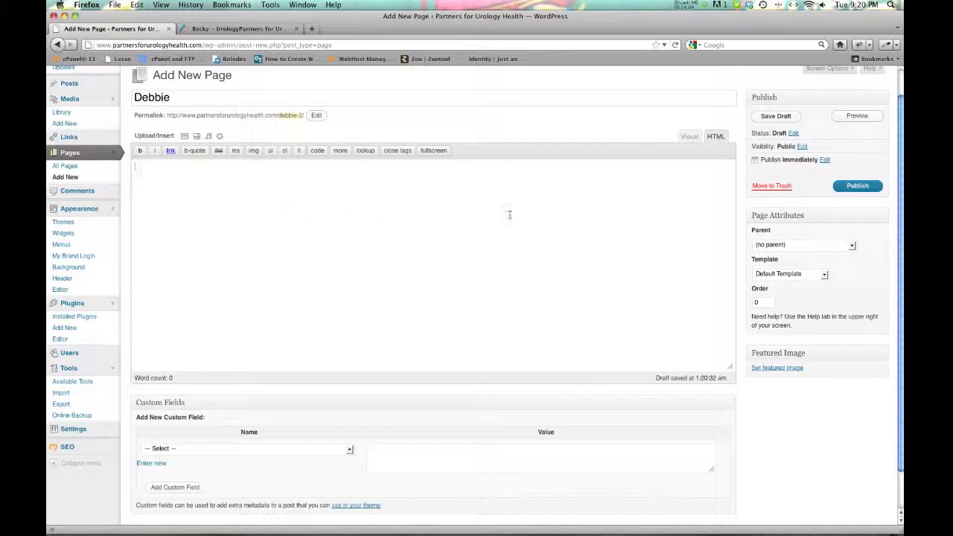
scroll(578, 199, up, 2)
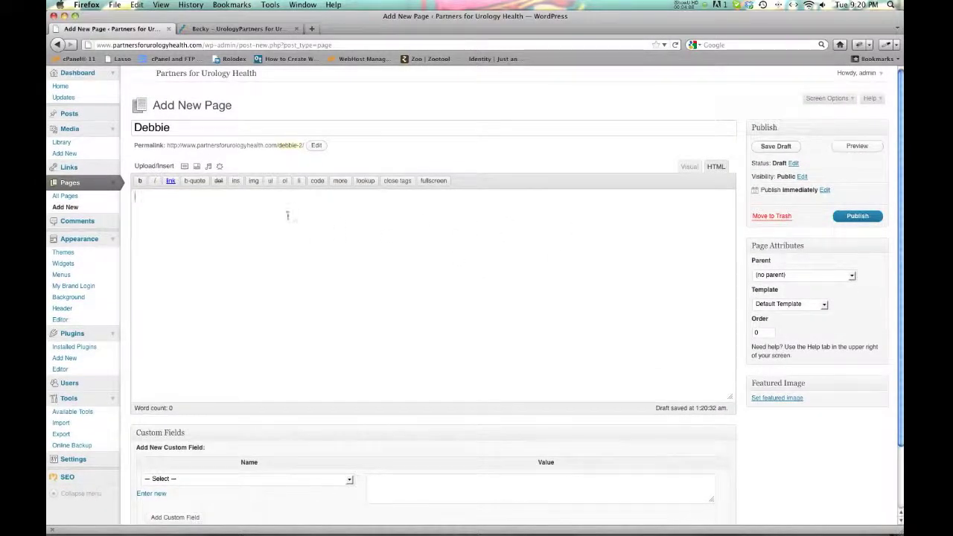
scroll(670, 268, down, 1)
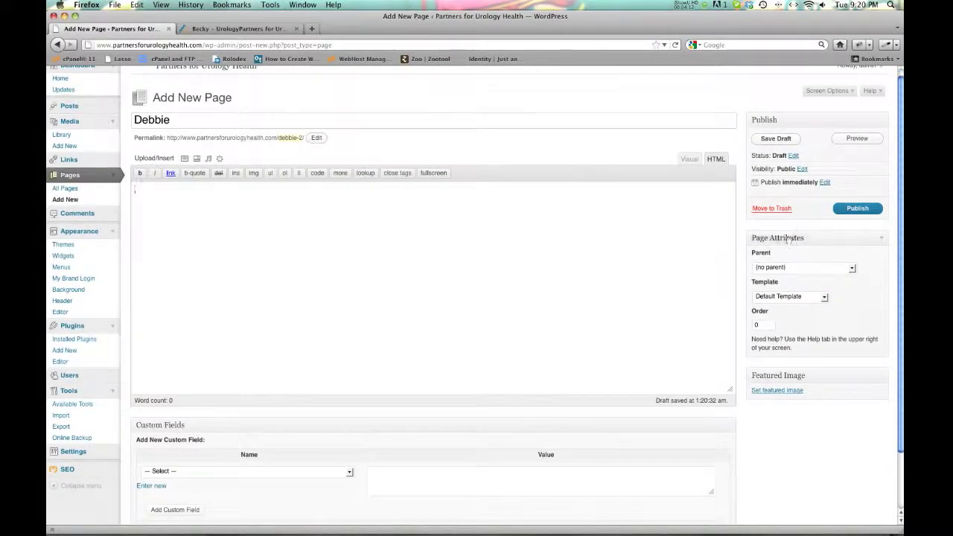
click(776, 281)
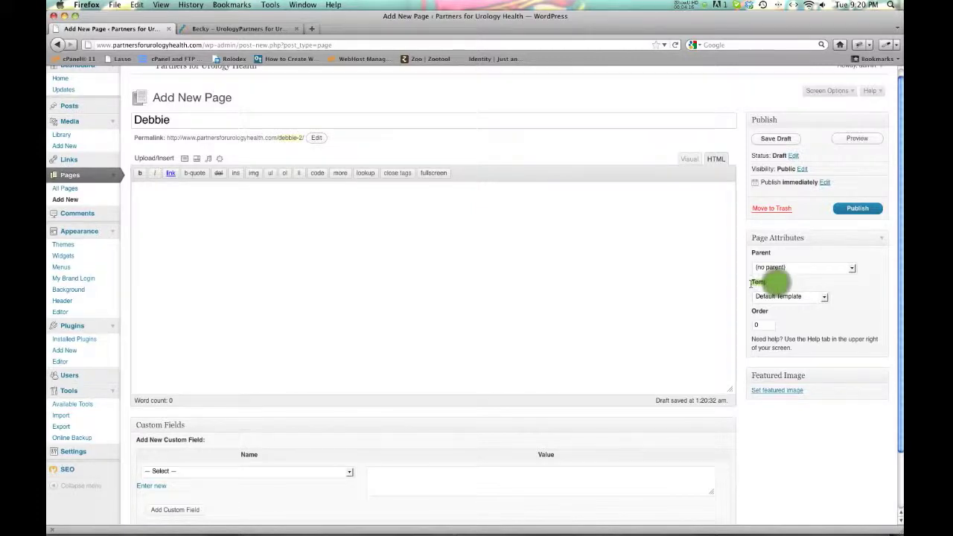
- Compare the live site's home page layout with a radiation therapist's page layout, and return to the new page's Template setting
click(239, 28)
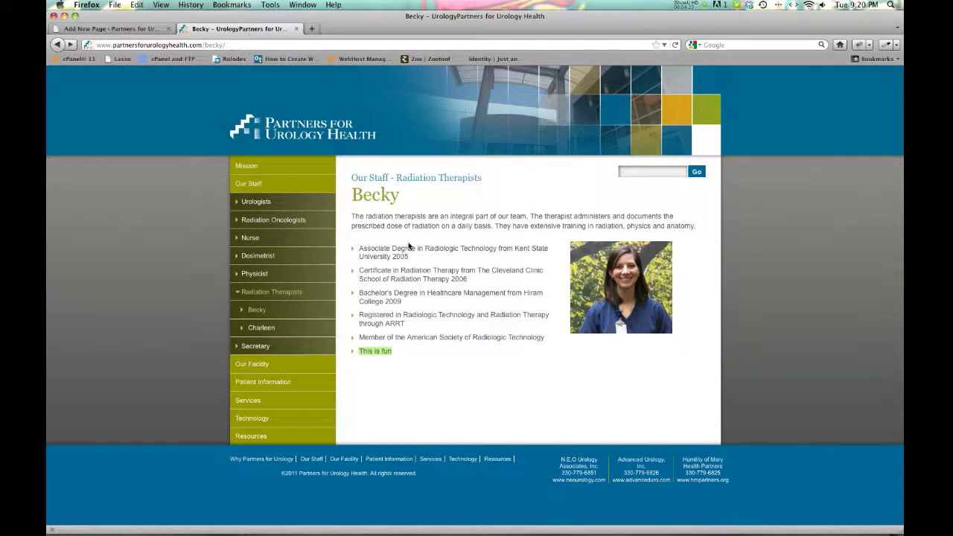
click(288, 139)
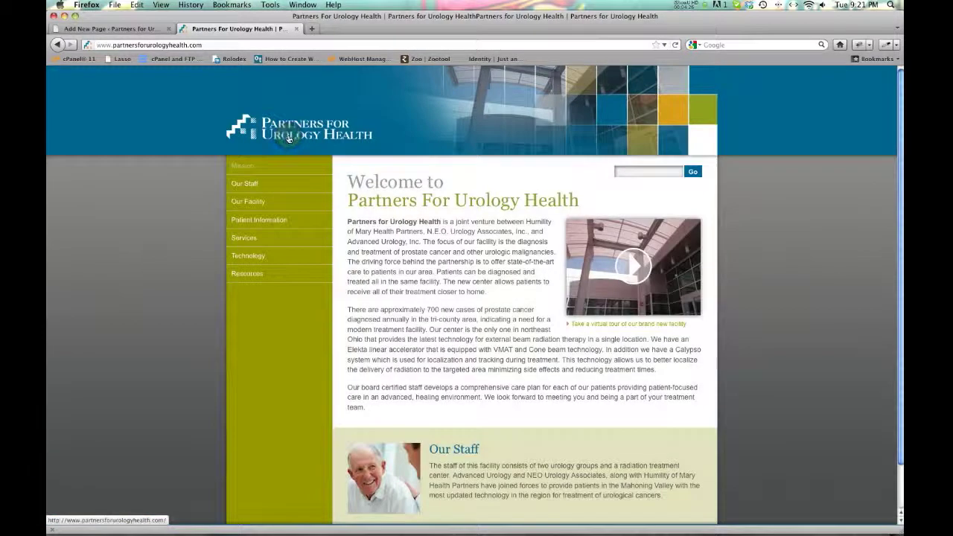
scroll(493, 212, down, 1)
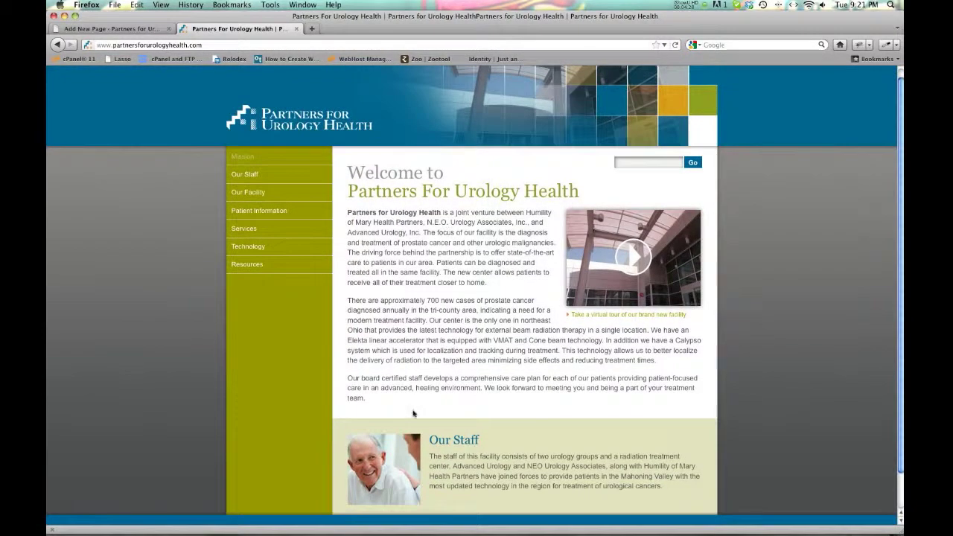
scroll(417, 411, down, 3)
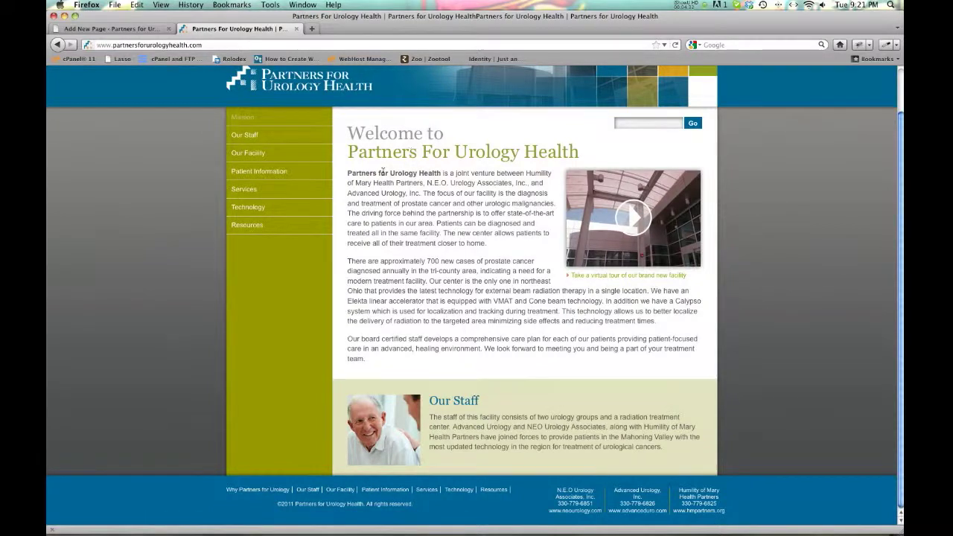
scroll(312, 174, up, 3)
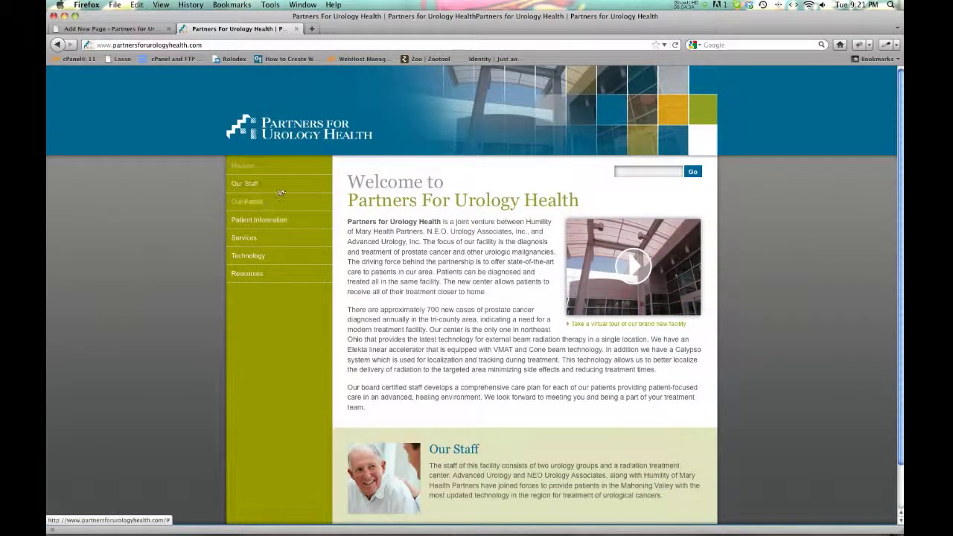
click(279, 185)
click(281, 292)
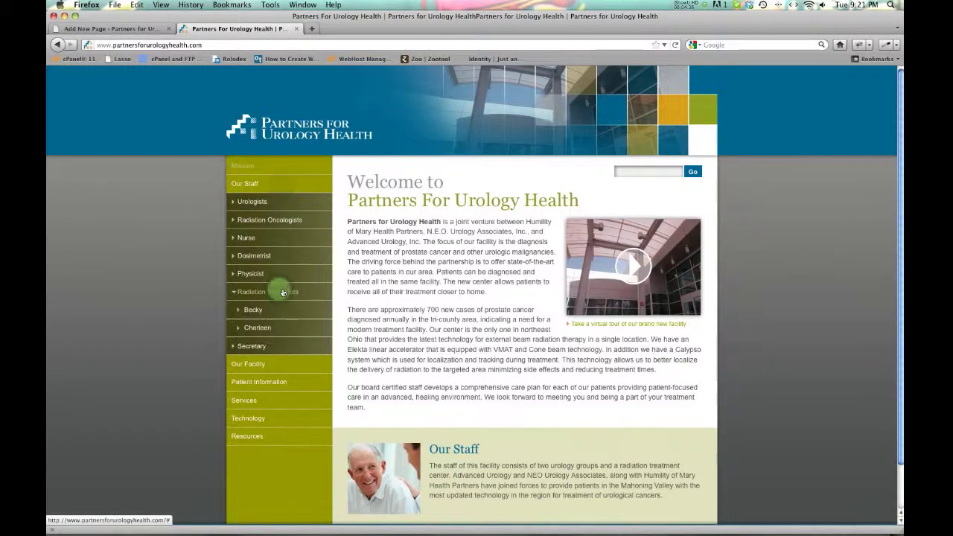
click(259, 311)
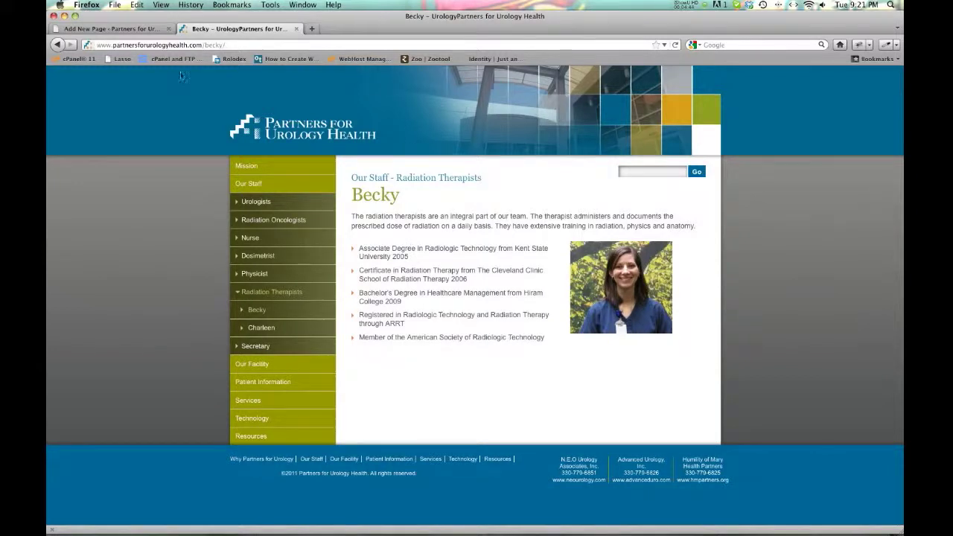
click(119, 28)
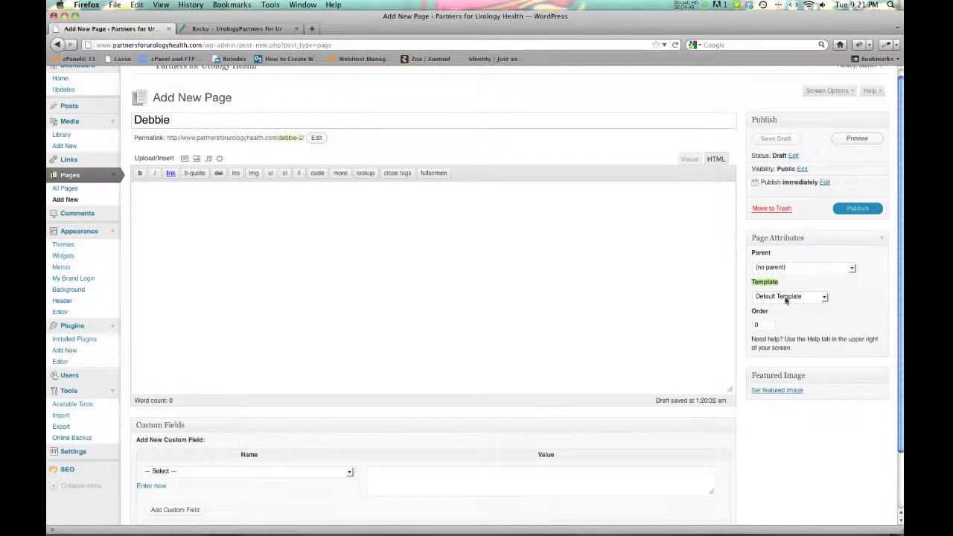
- Set the new page's template to radiation-therapists in the page attributes
click(822, 298)
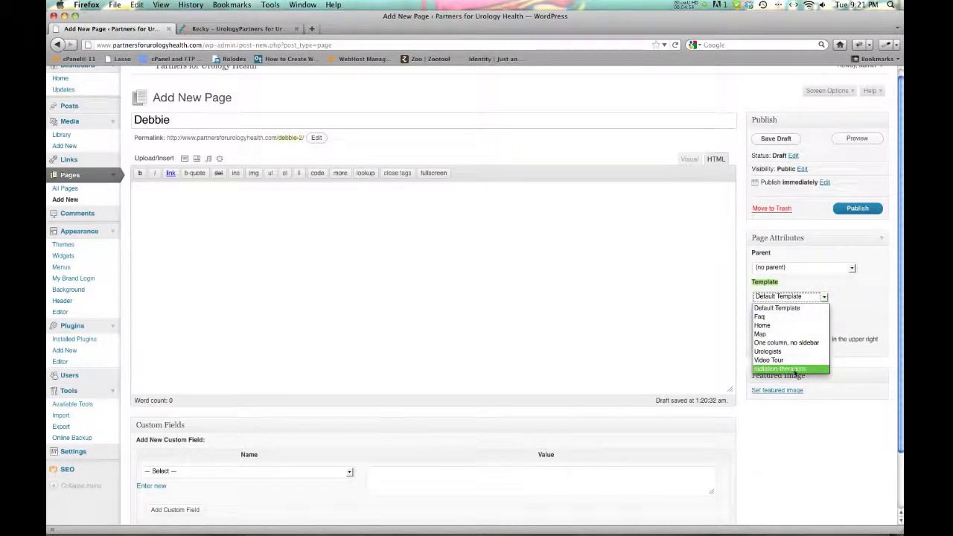
click(793, 370)
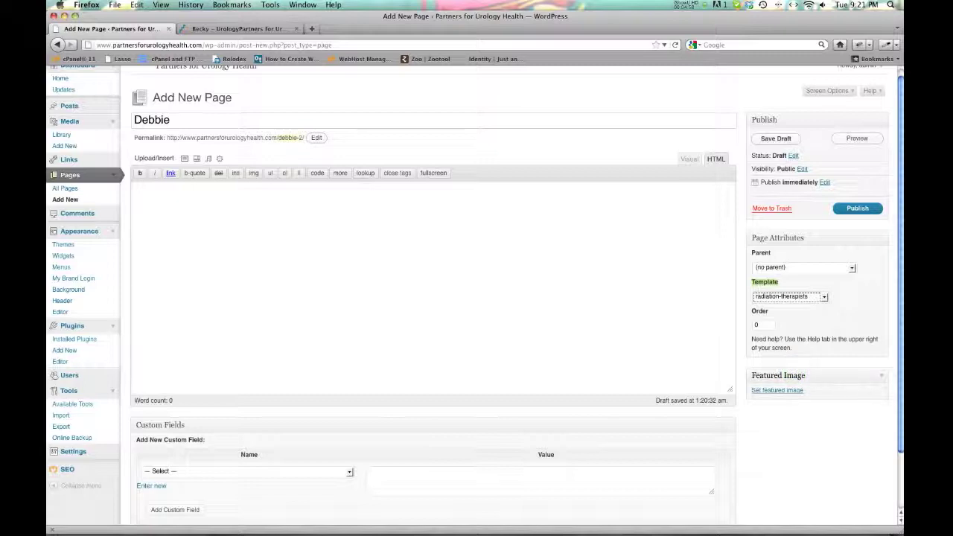
click(636, 141)
scroll(681, 230, down, 2)
click(762, 374)
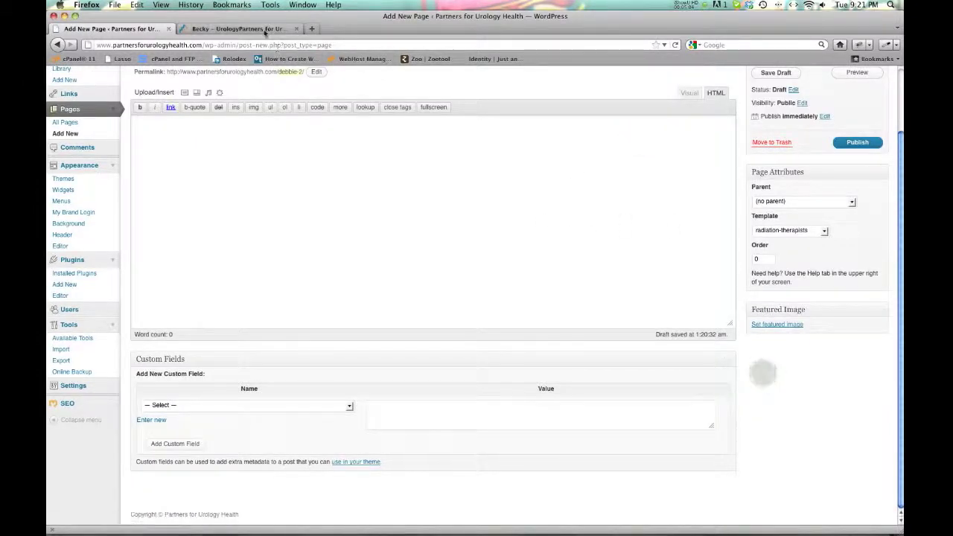
- Check the staff photo on the live radiation therapist's page and return to the new page's featured image setting
click(262, 30)
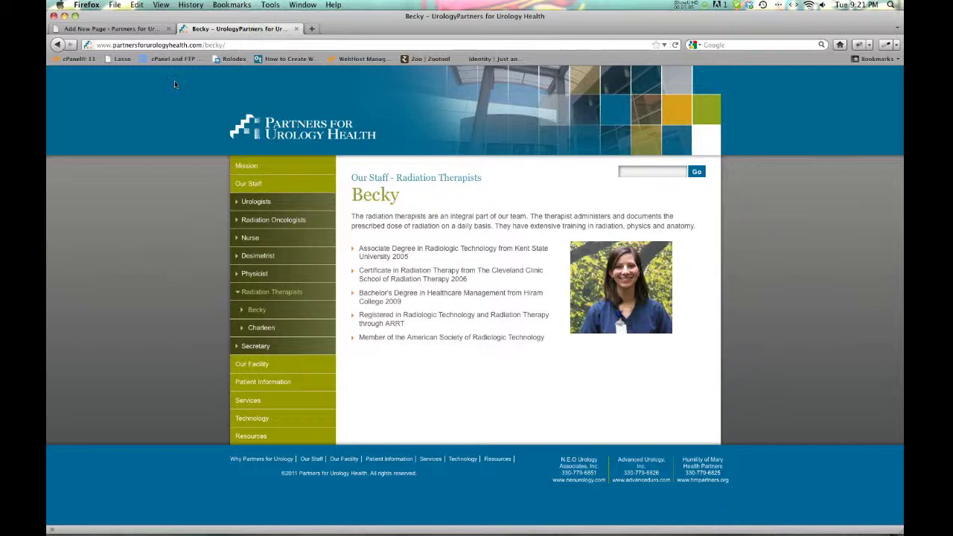
click(128, 28)
click(811, 342)
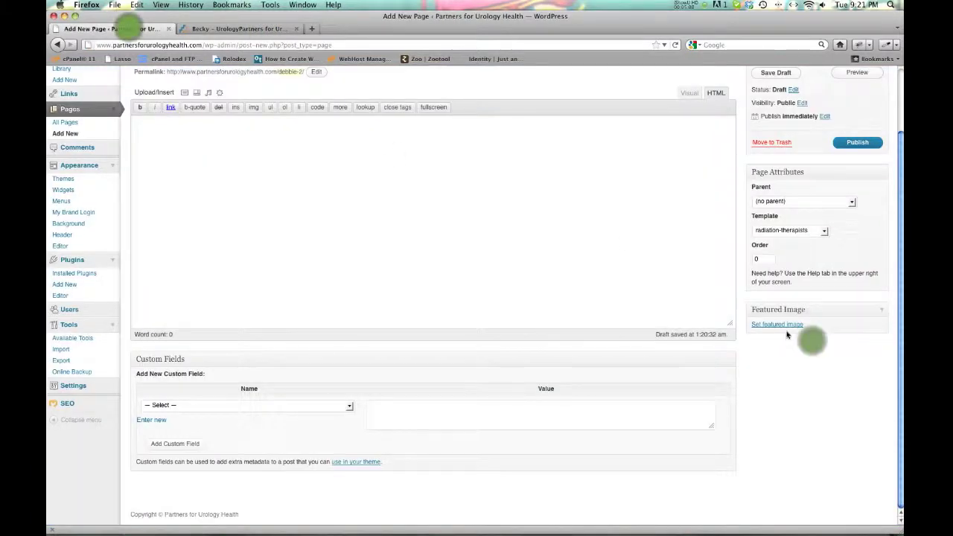
click(780, 326)
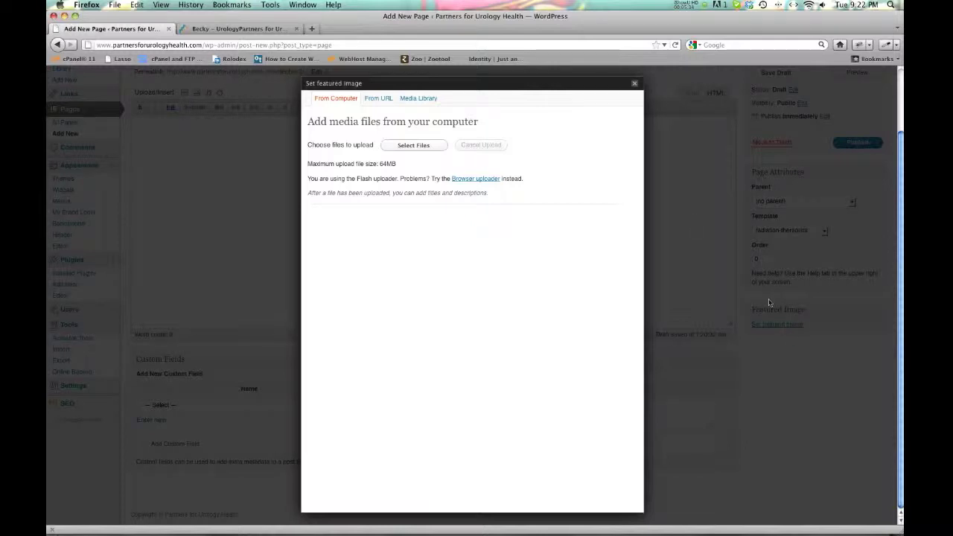
click(521, 163)
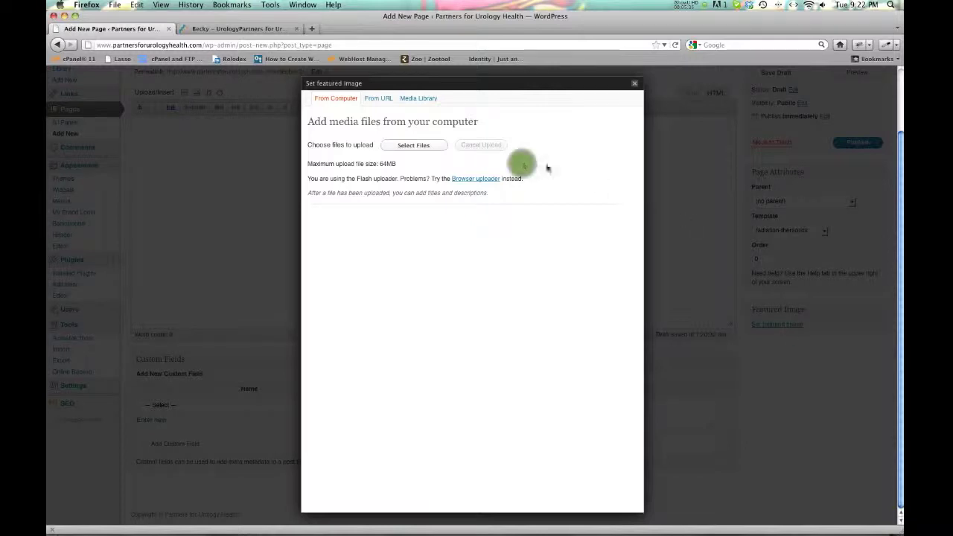
click(634, 86)
click(777, 355)
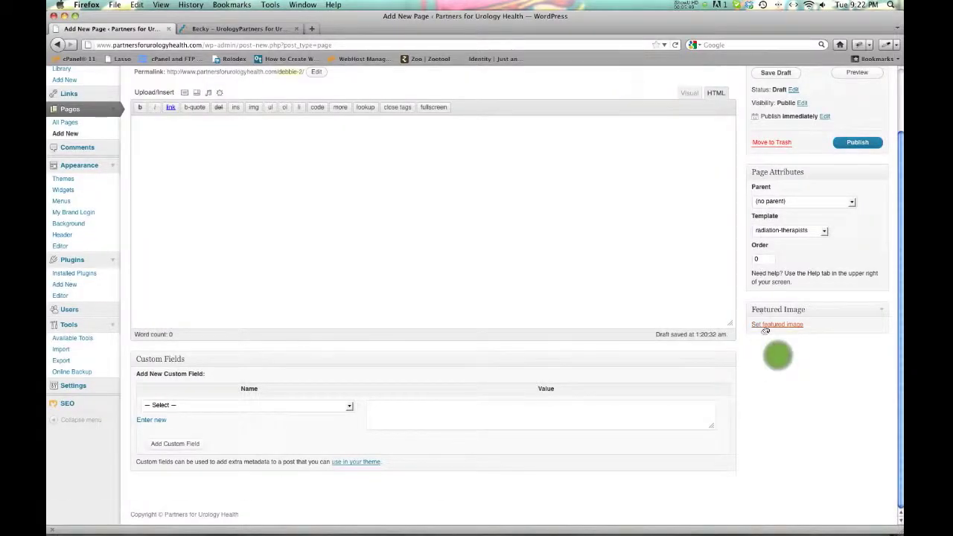
- Upload the staff member's portrait JPEG from the Desktop as the page's featured image and save the draft
click(766, 325)
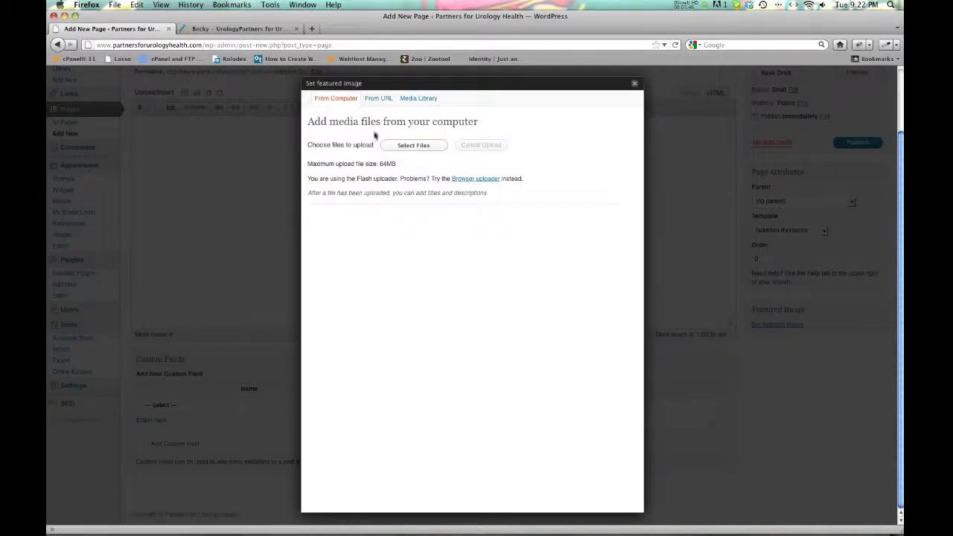
click(397, 145)
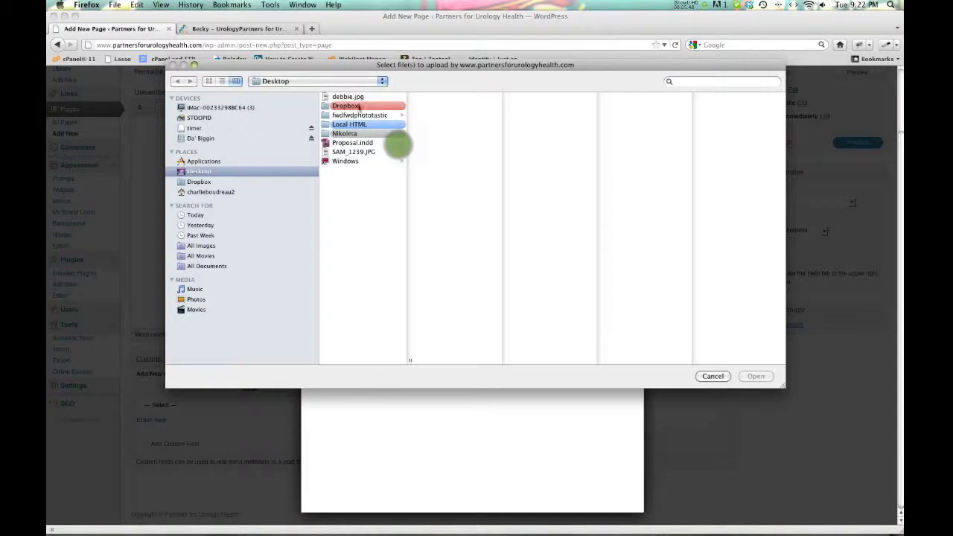
click(350, 97)
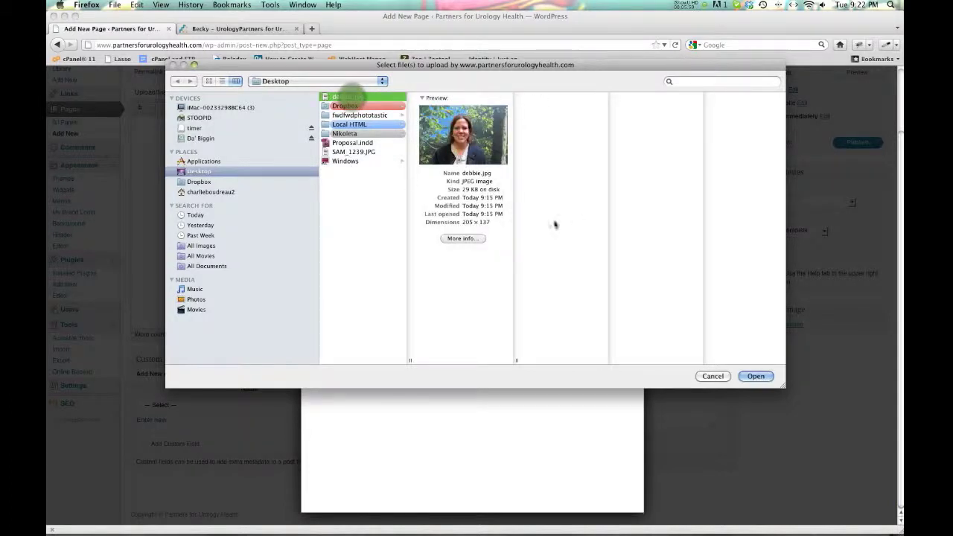
click(753, 378)
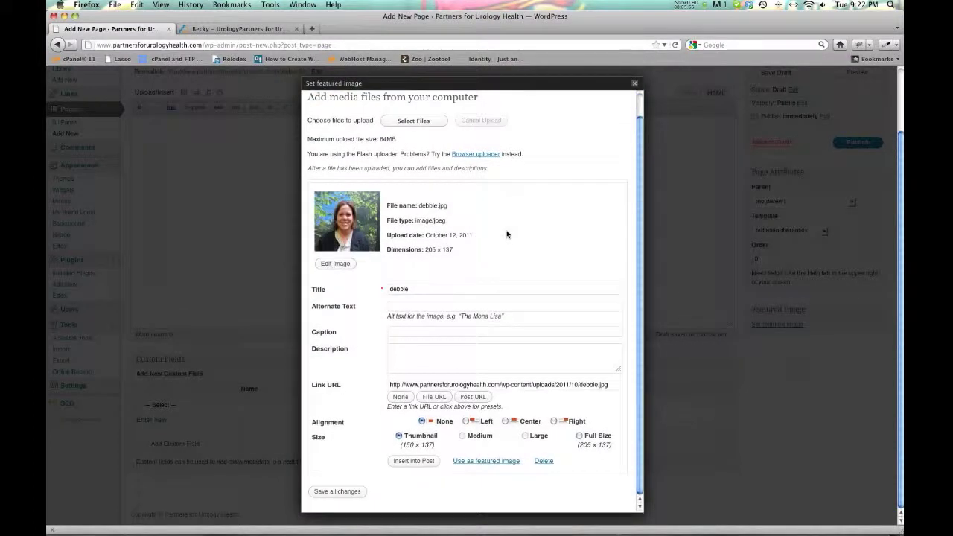
click(473, 461)
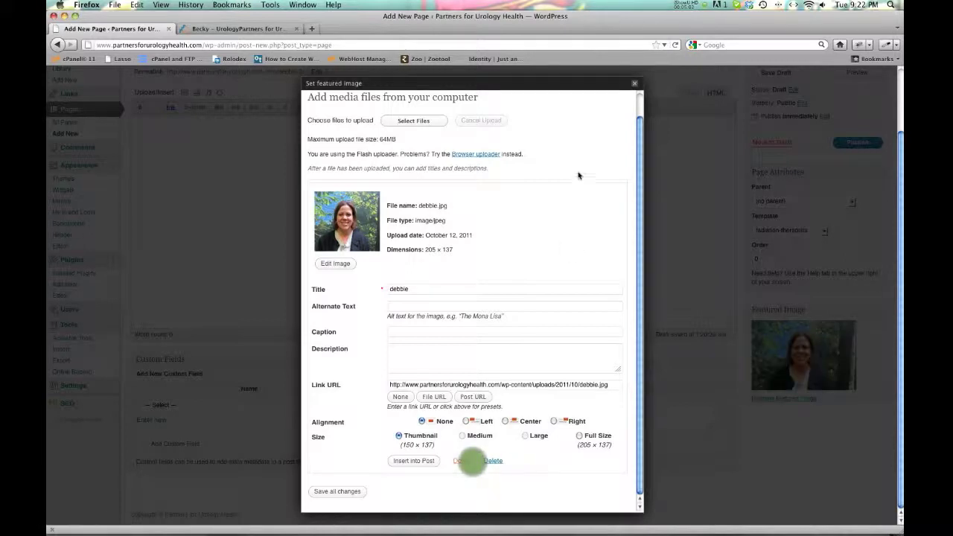
click(633, 87)
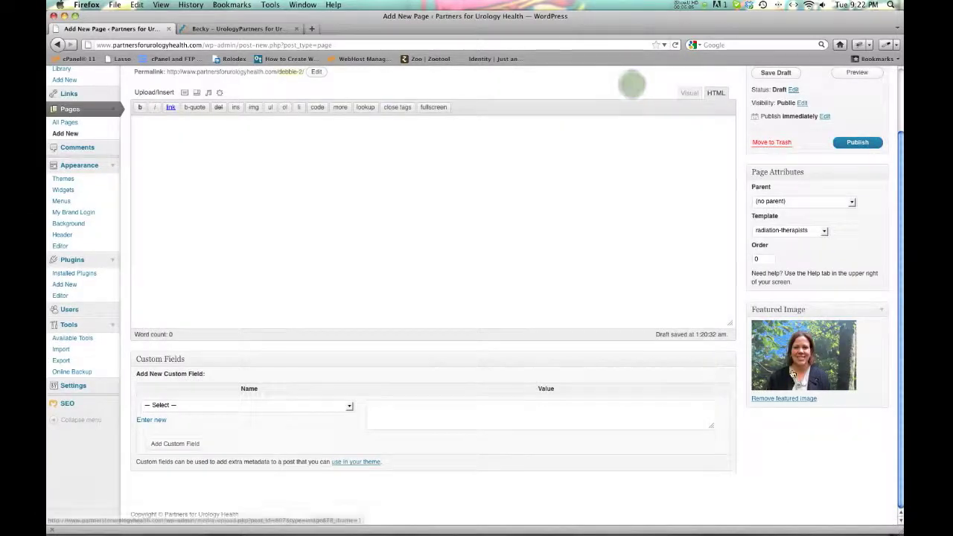
scroll(683, 337, up, 3)
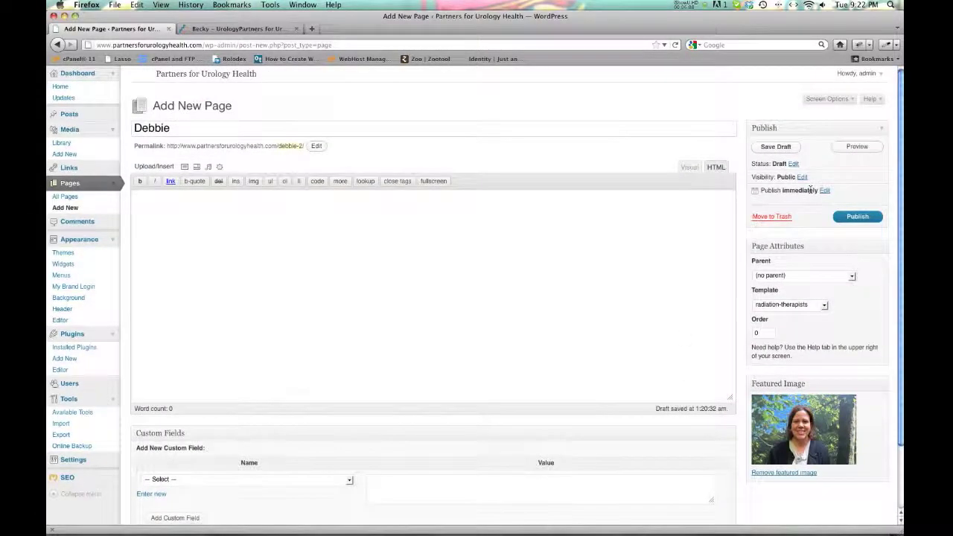
click(776, 147)
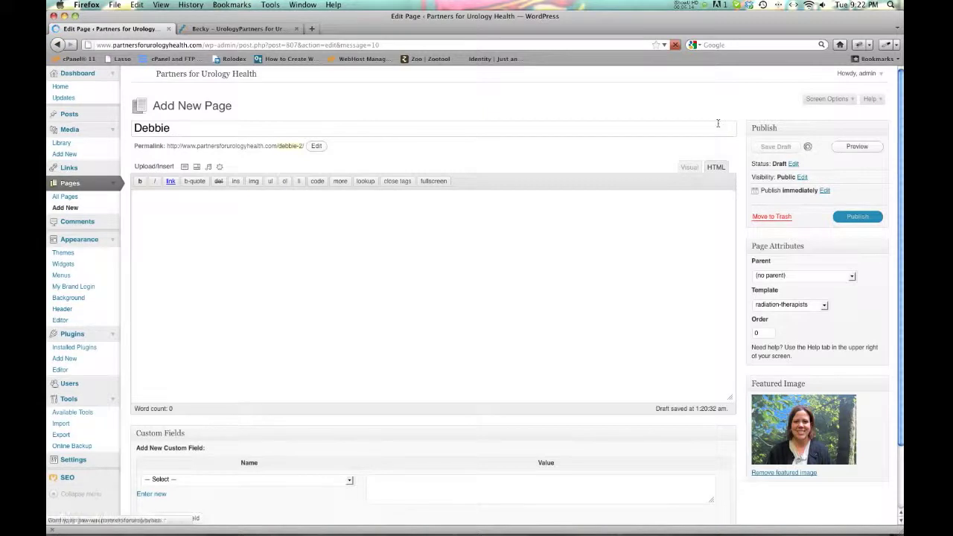
- Compare the subtitle and bulleted credentials on the live therapist's page with the new page's empty custom fields
scroll(519, 243, down, 3)
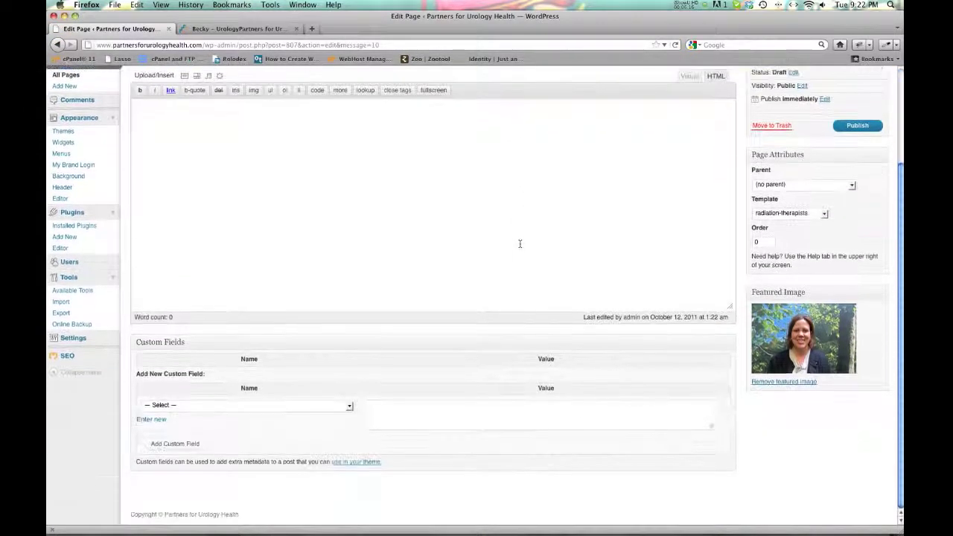
click(264, 30)
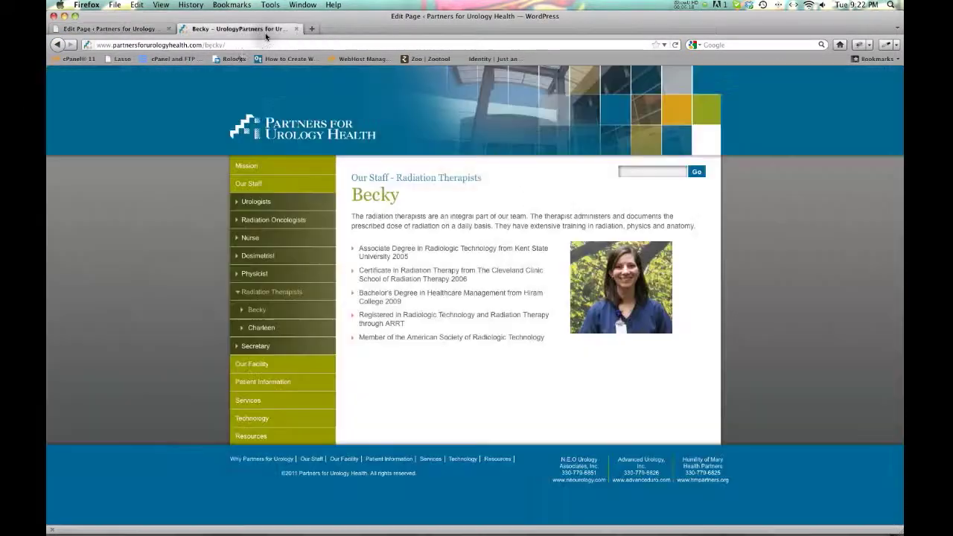
drag(479, 178, 356, 179)
drag(545, 342, 352, 259)
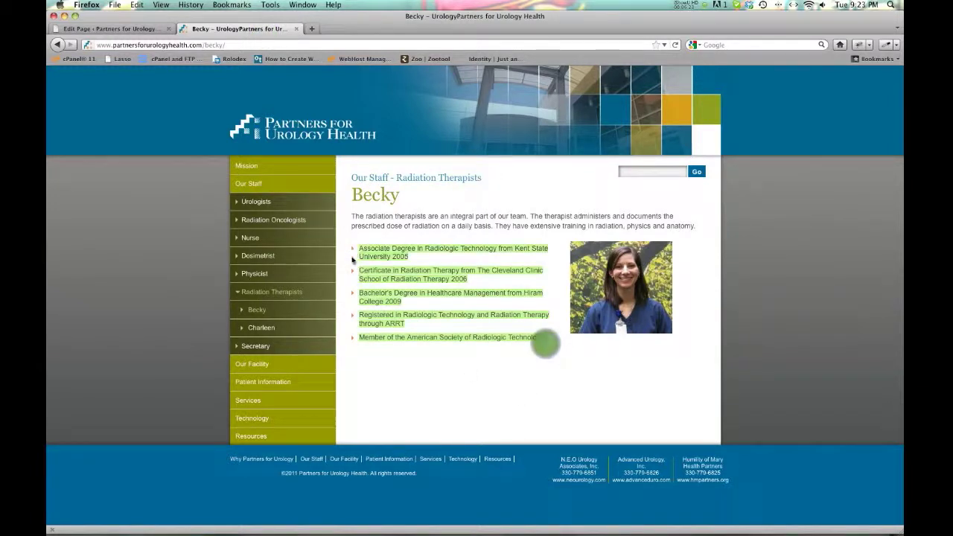
click(109, 30)
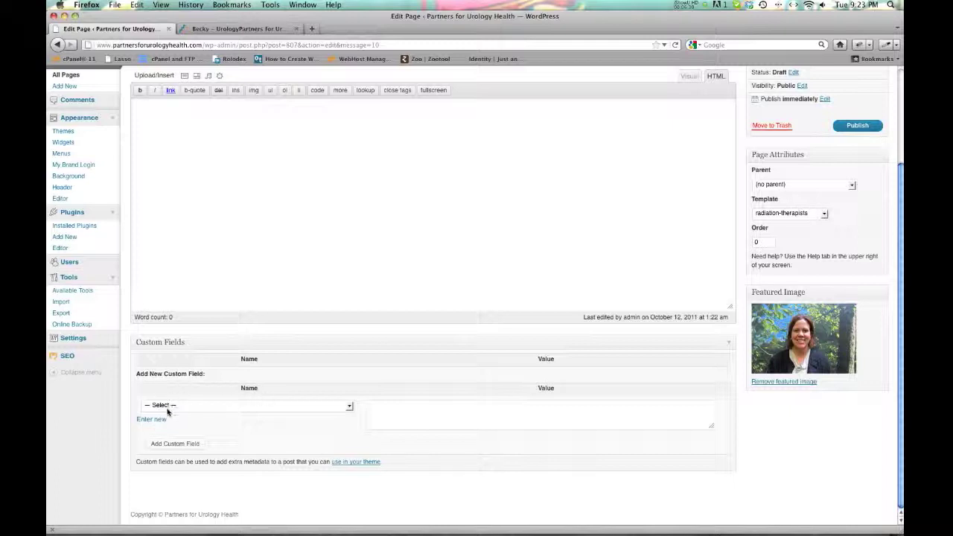
- Add a "subtitle" custom field to the new page with the value "Our Staff - Radiation Therapists" copied from the live therapist's page
click(349, 406)
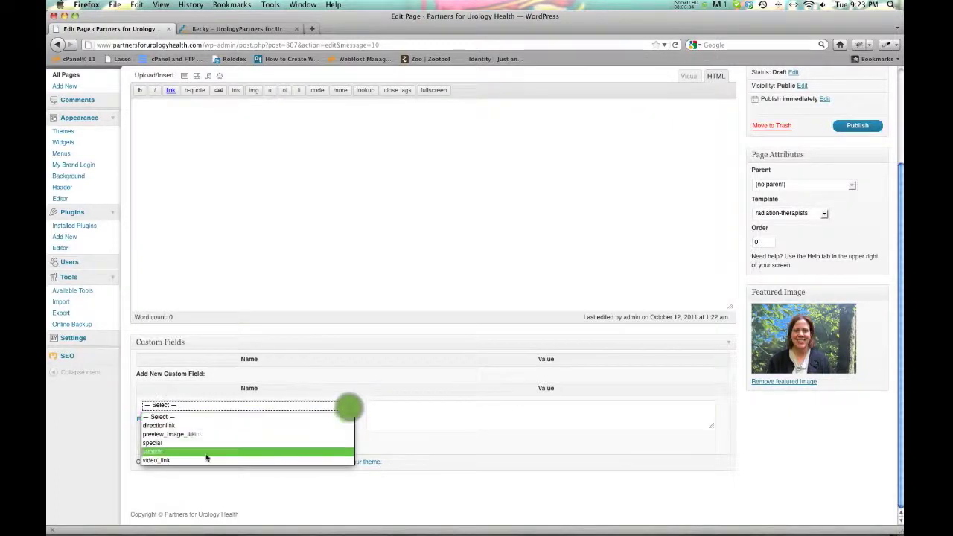
click(151, 451)
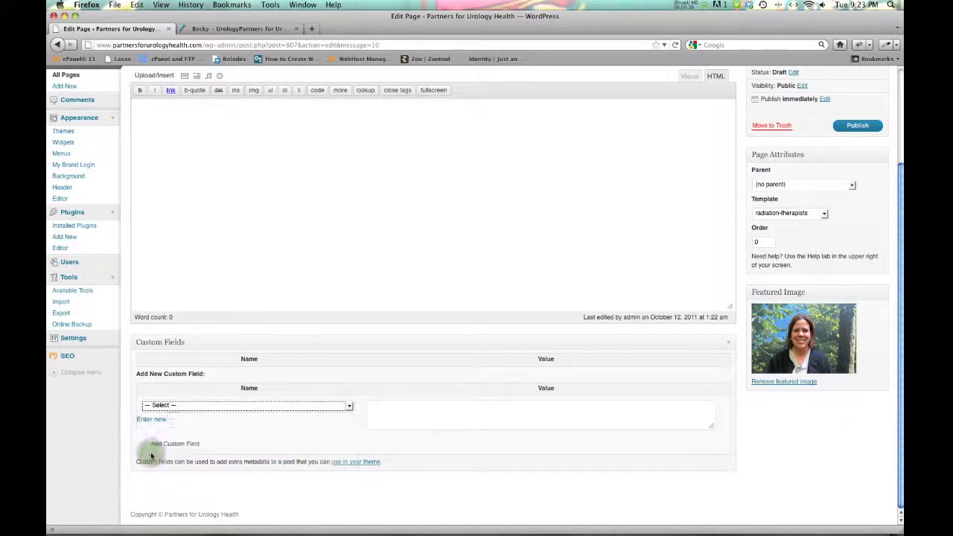
click(385, 413)
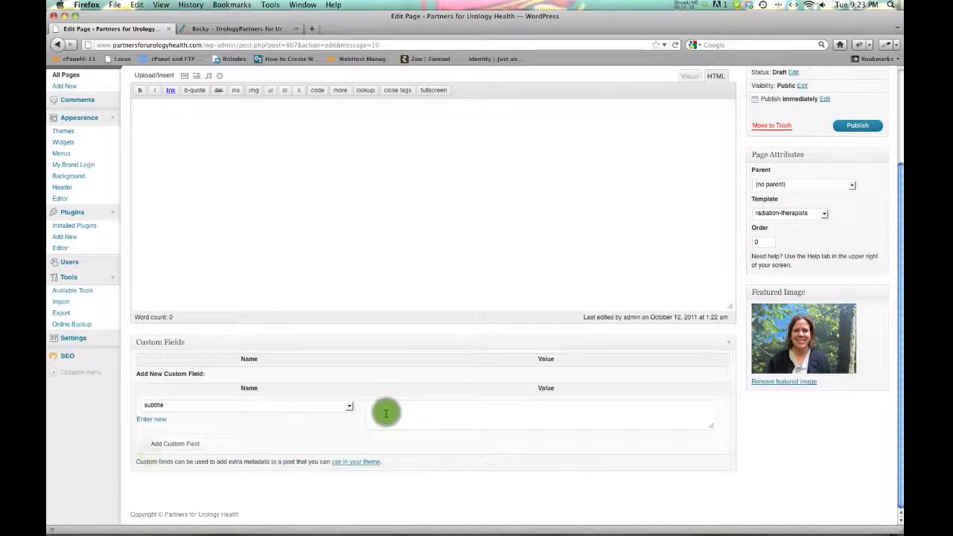
scroll(386, 413, up, 4)
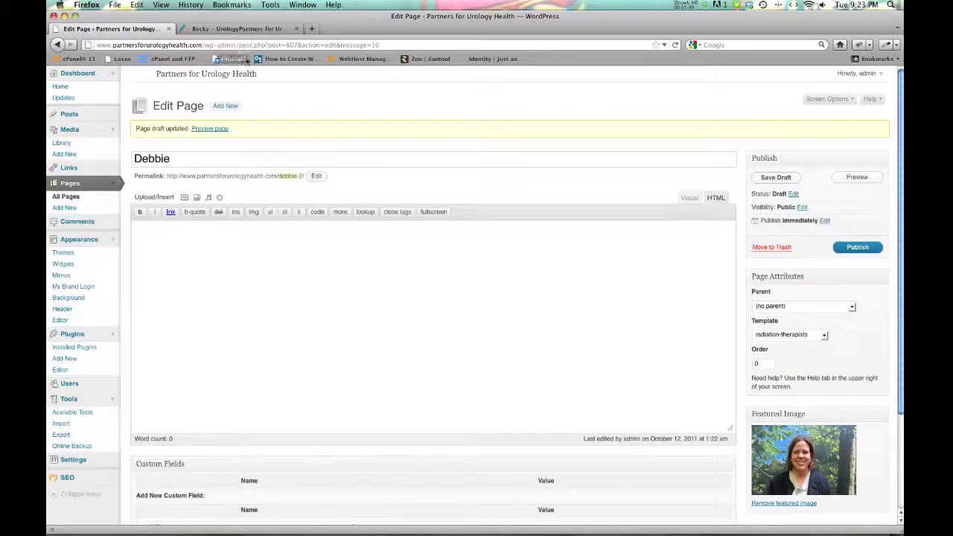
click(243, 29)
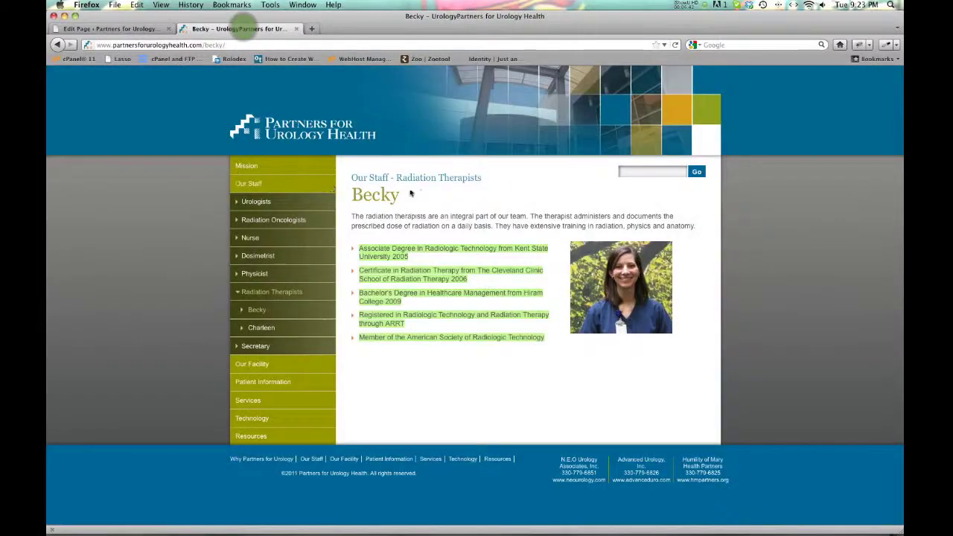
drag(480, 179, 350, 179)
key(super+c)
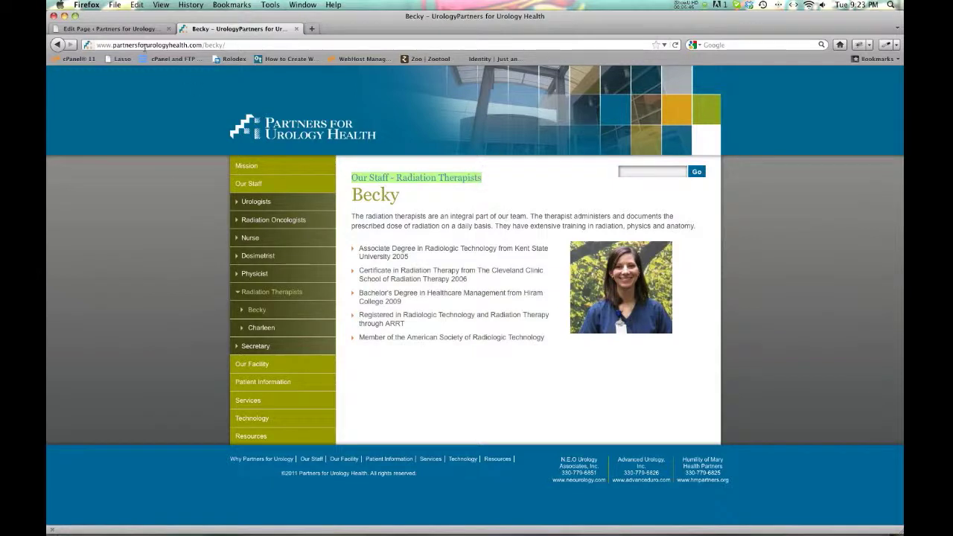
click(119, 28)
scroll(399, 389, down, 3)
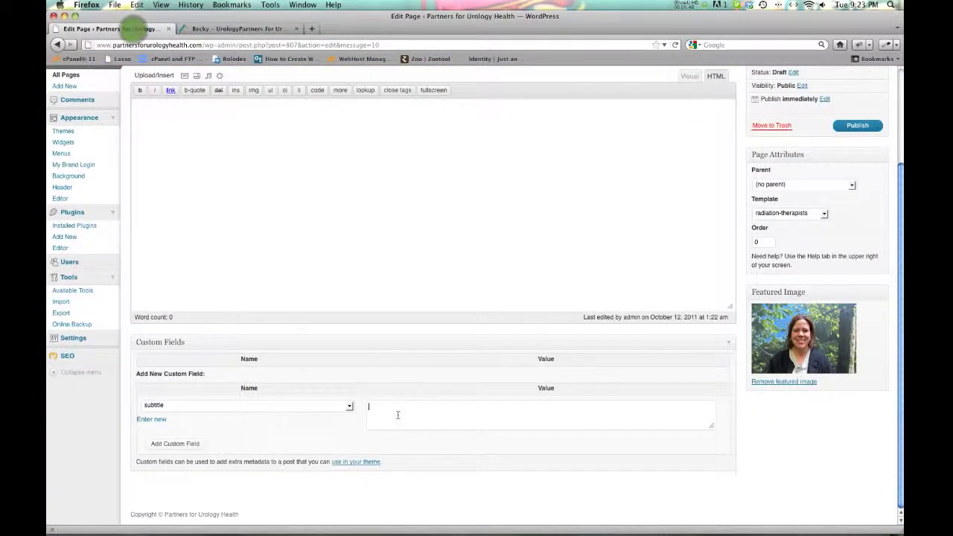
key(super+v)
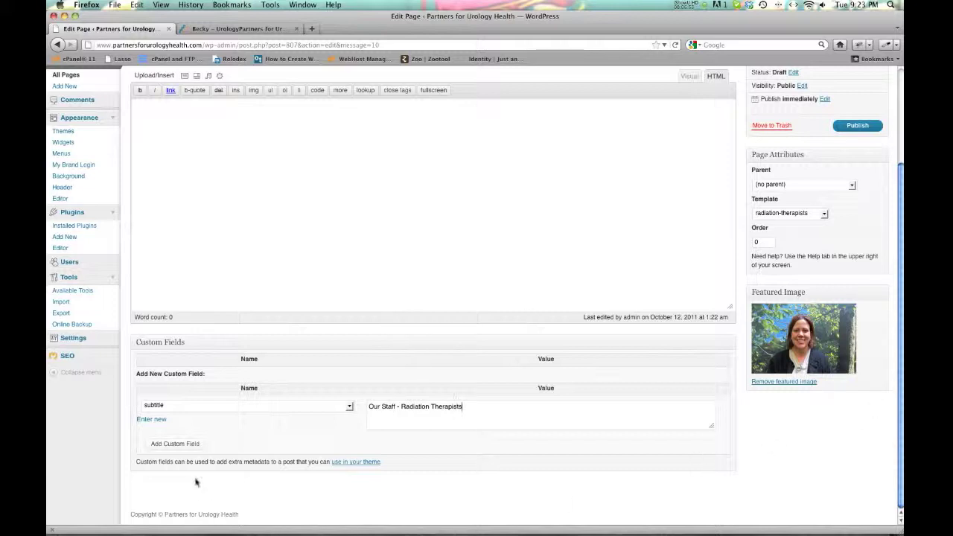
click(170, 445)
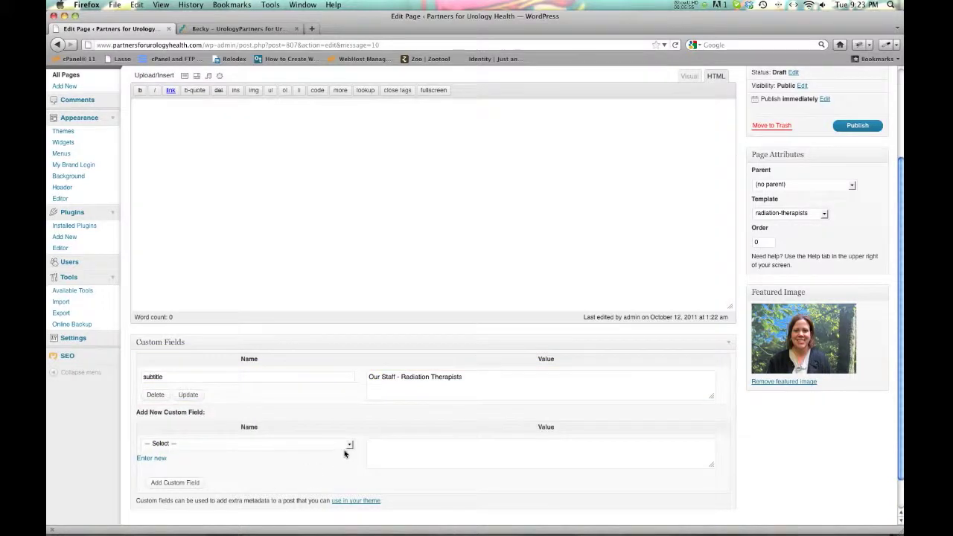
- Start a "special" custom field with an enlarged value box and the entry "<li>Bachelors in Elemetary Education from Kent State University 1991</li>"
click(348, 444)
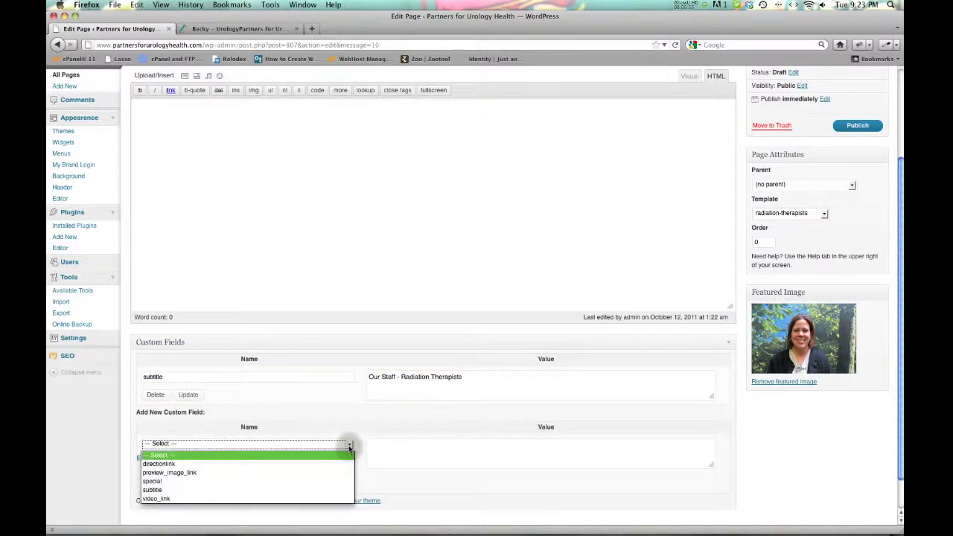
click(239, 481)
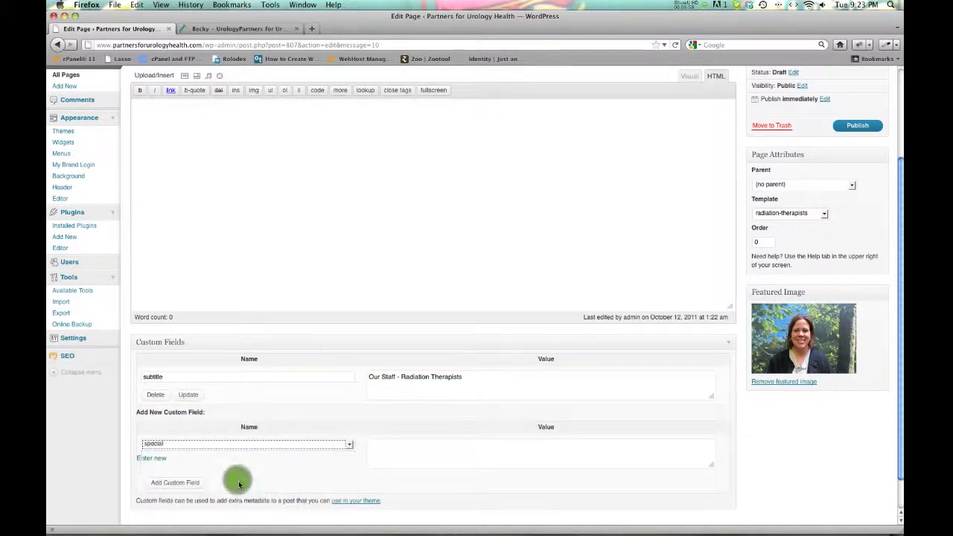
click(397, 453)
scroll(727, 481, down, 1)
drag(710, 431, 706, 486)
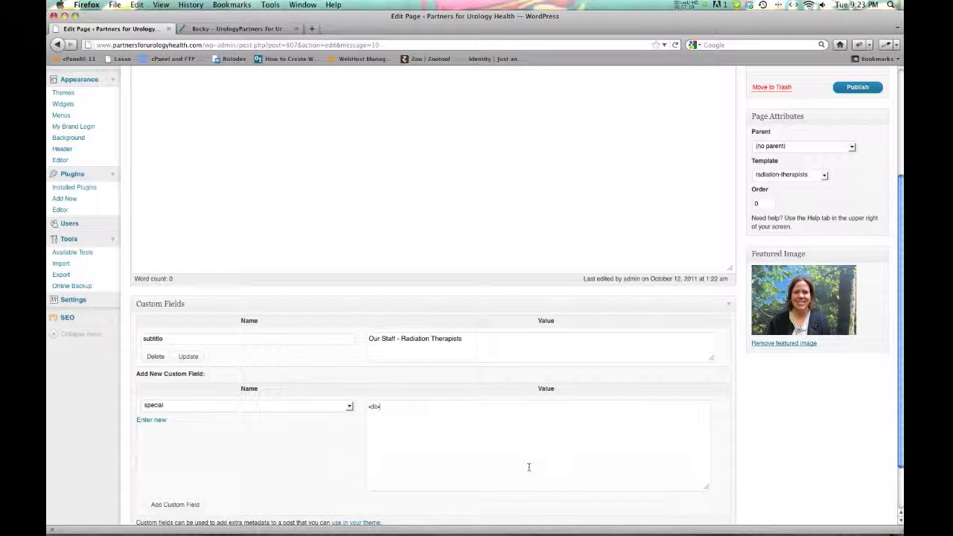
key(super+Tab)
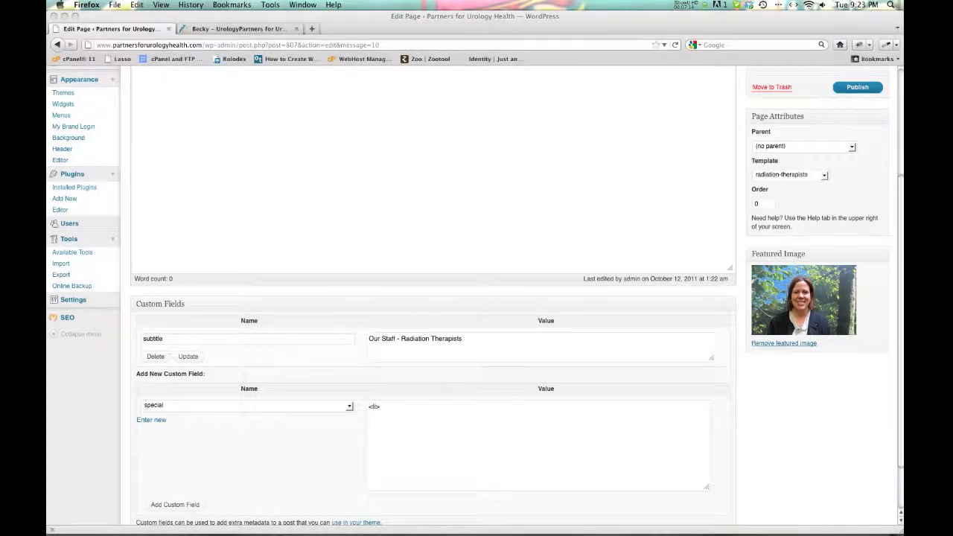
click(387, 408)
text(Bachelors in Elemetary Education from Kent State University 1991)
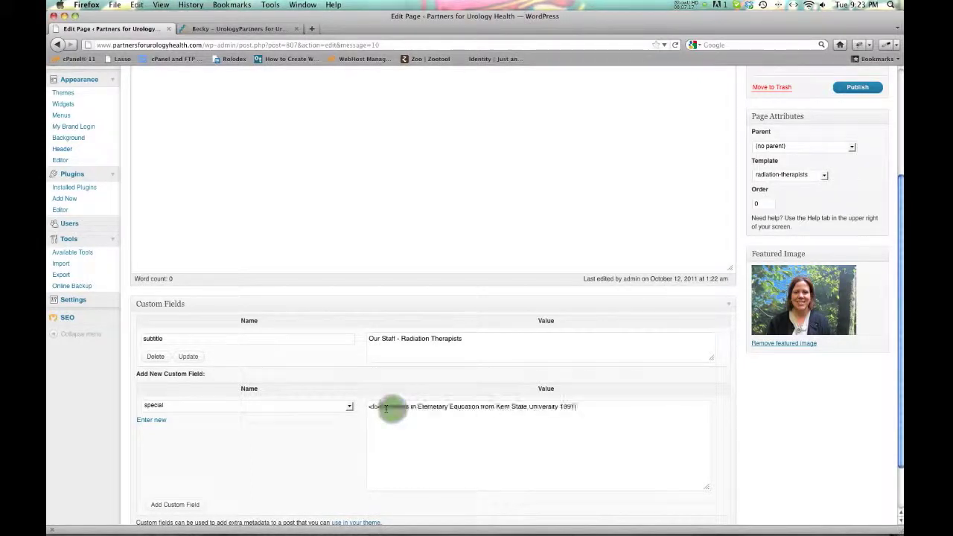
text(</li>)
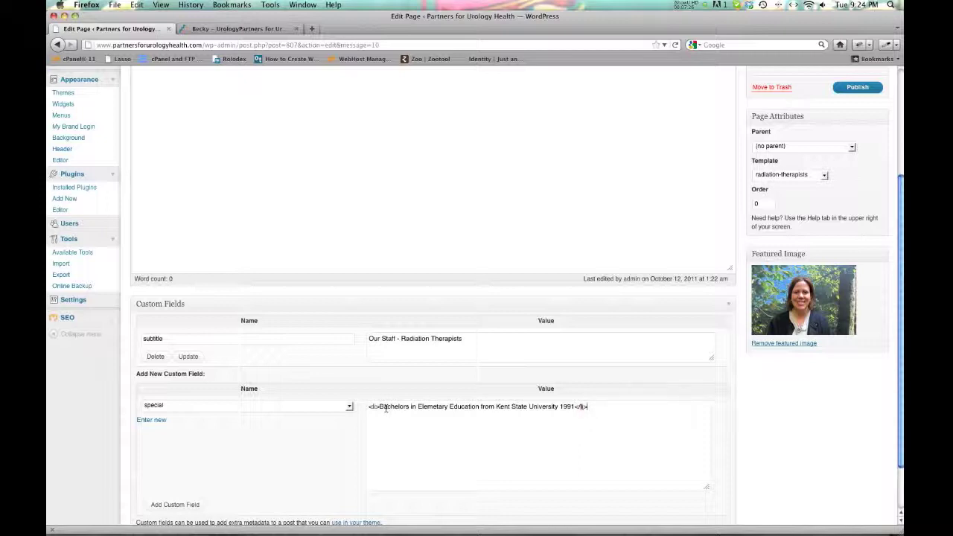
- Append list items for the 2008 Radiologic Imaging and Technology bachelor's, ARRT registration and ASRT membership, then add the "special" field and save the draft
text(<li>Bachelors in Radiologic Imaging and Technology from Kent State University 2008</li> <li>Registered in Radiation Therapy through the ARRT</li> <li>Member of the ASRT</li>)
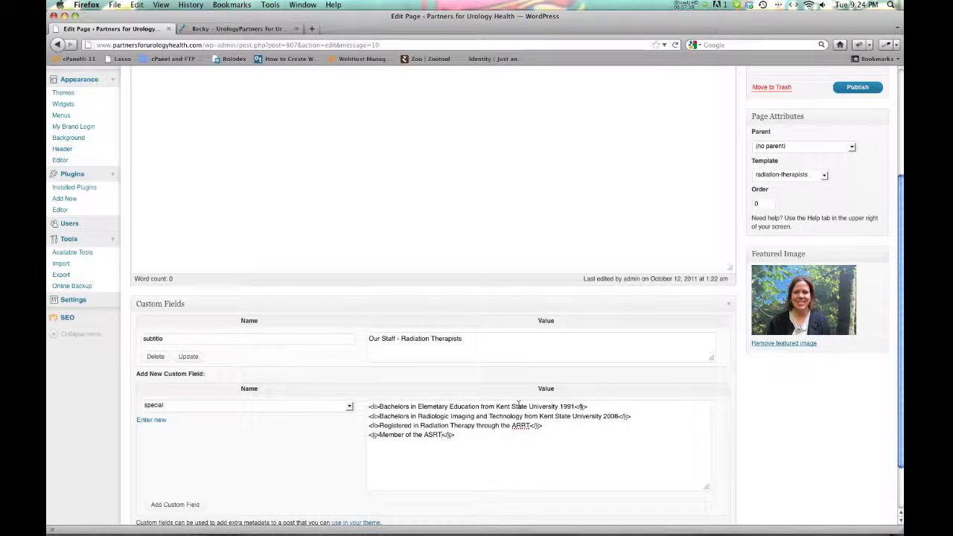
scroll(417, 447, down, 2)
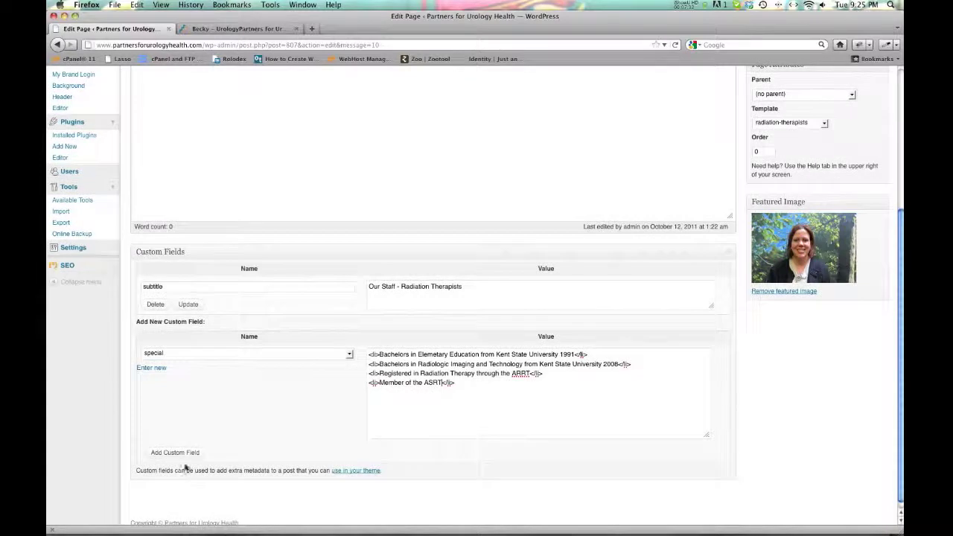
click(186, 454)
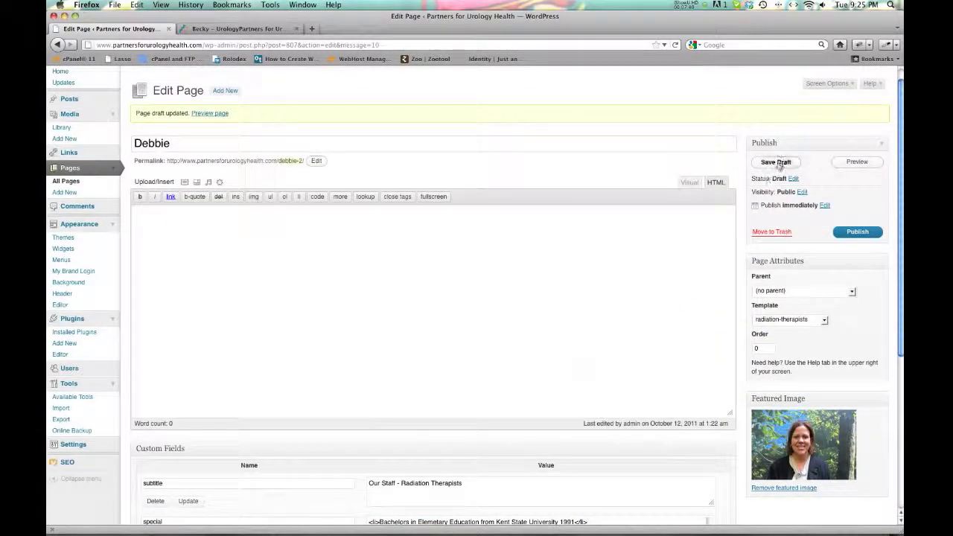
click(777, 163)
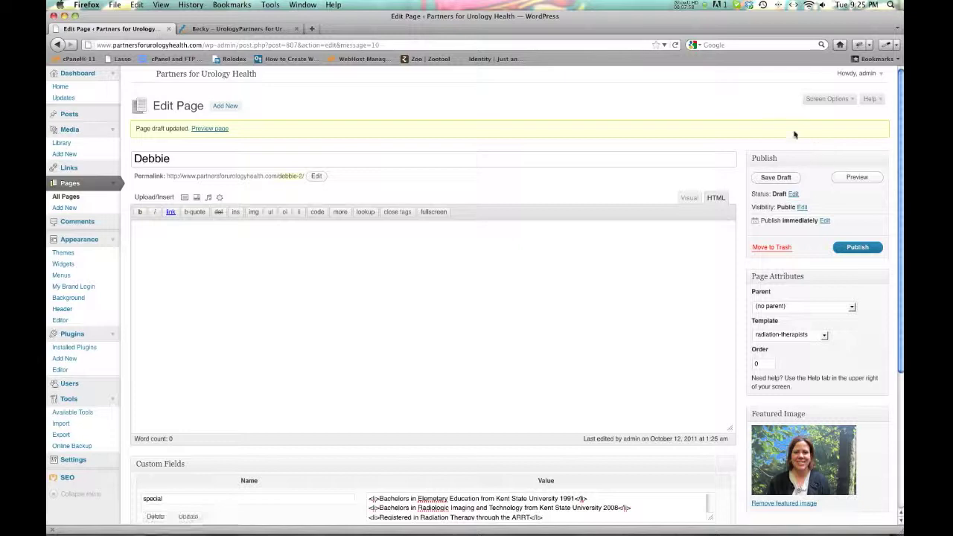
- Preview the draft staff page and compare its subtitle and content with the intro paragraph on the live therapist's page
click(845, 179)
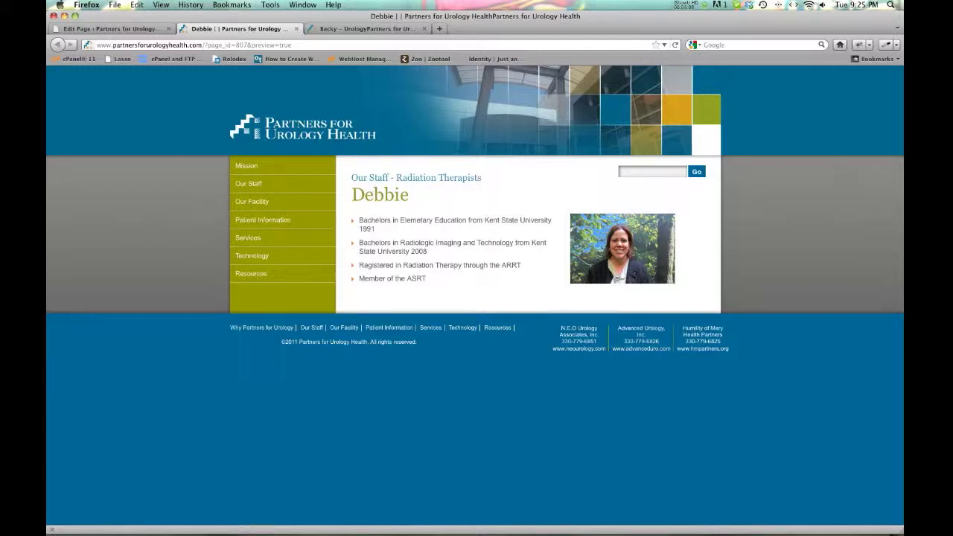
triple_click(488, 178)
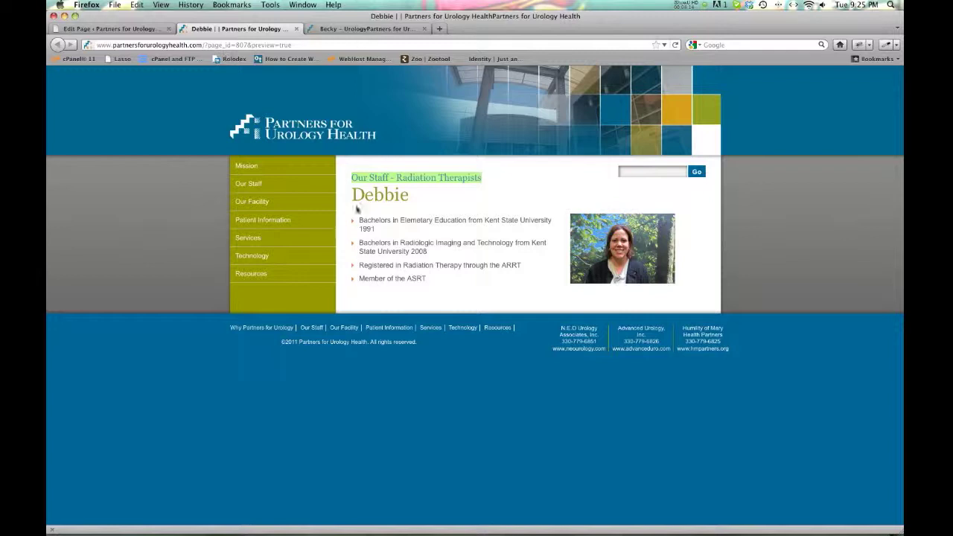
click(321, 28)
drag(696, 227, 355, 216)
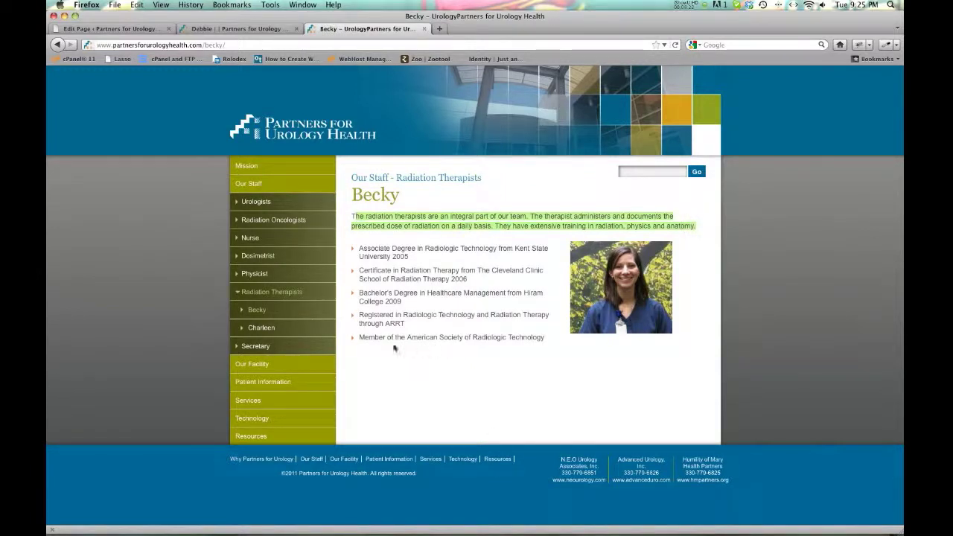
click(216, 28)
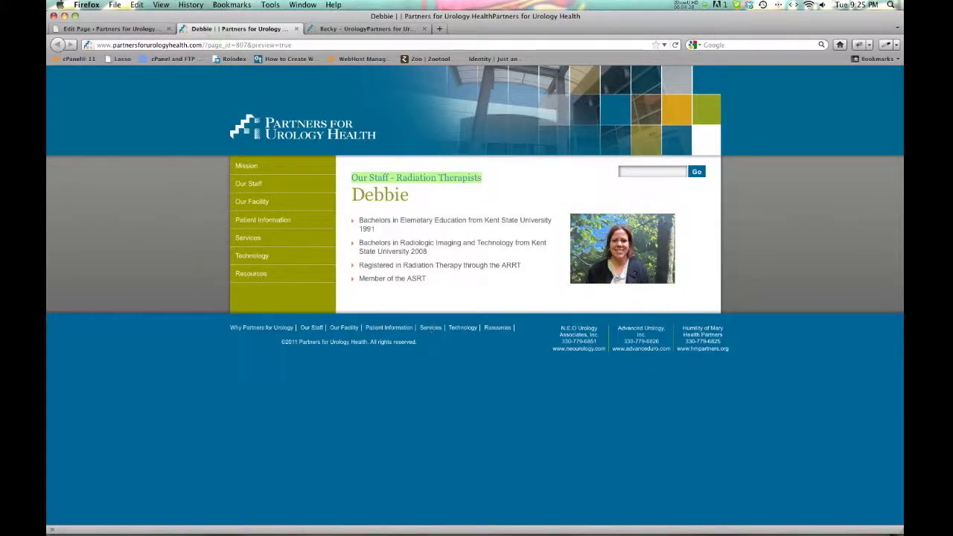
drag(901, 529, 659, 450)
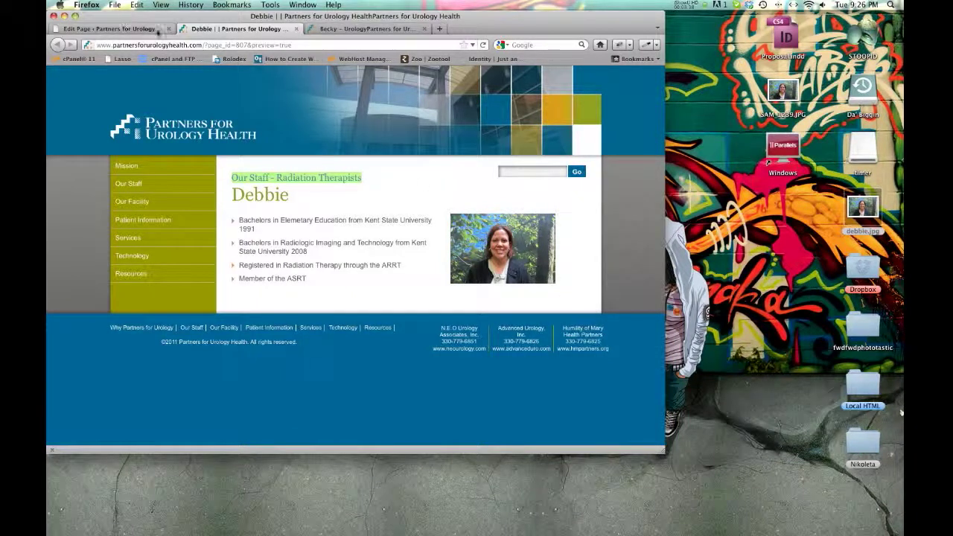
click(74, 15)
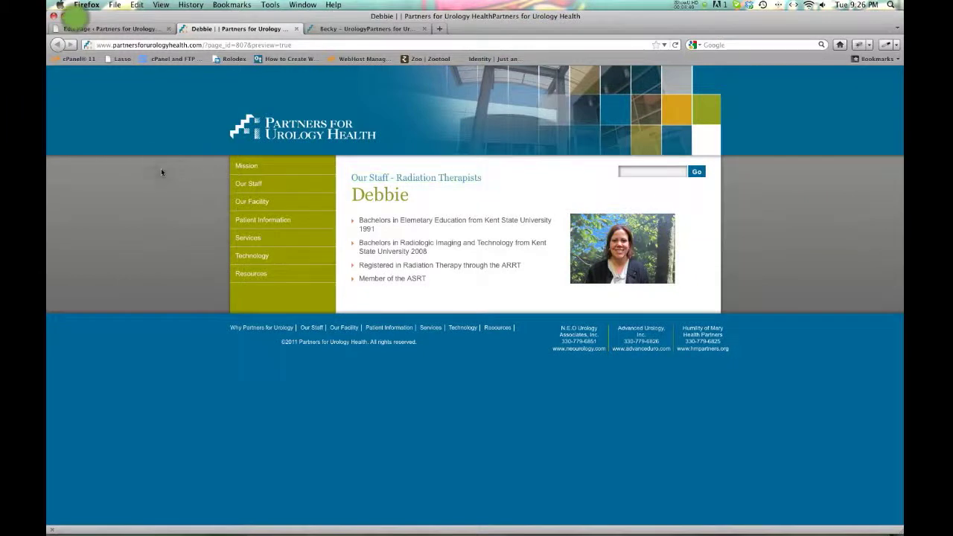
- Return to the new staff page's editor and publish the page
click(123, 29)
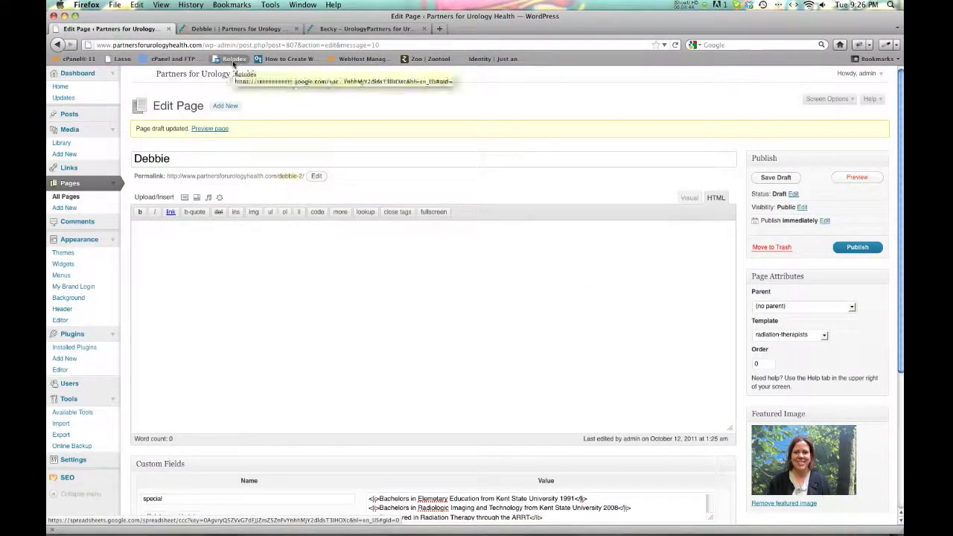
click(649, 109)
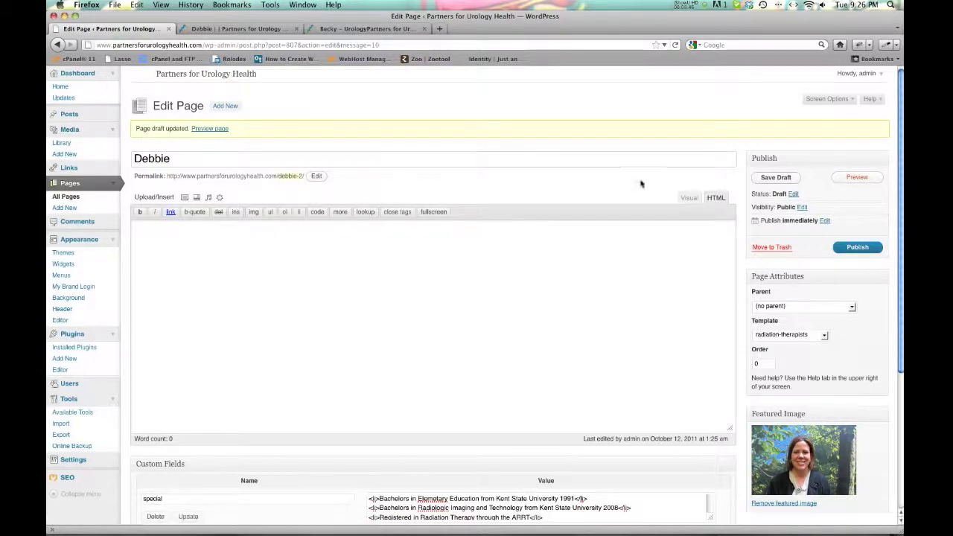
click(852, 247)
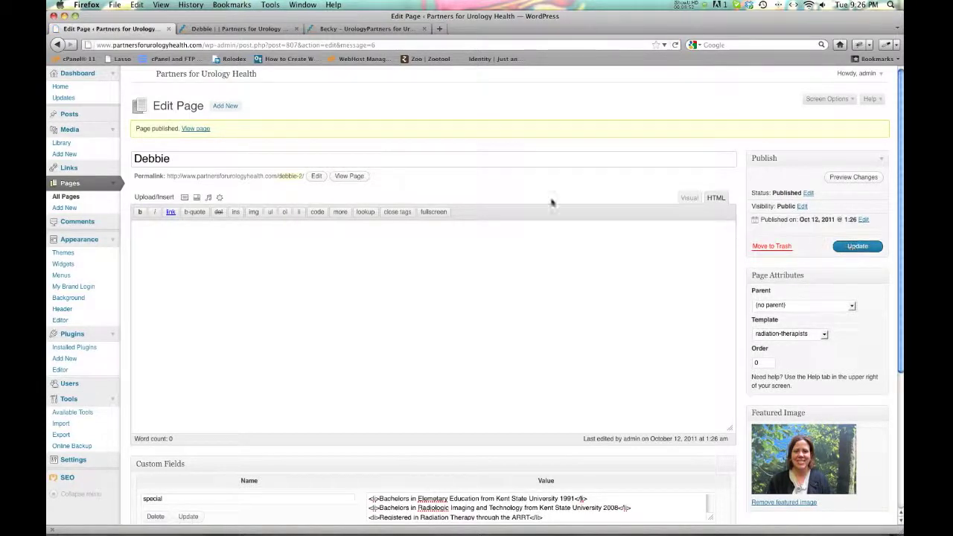
- Check which staff pages the live site's navigation lists under Our Staff > Radiation Therapists
click(344, 28)
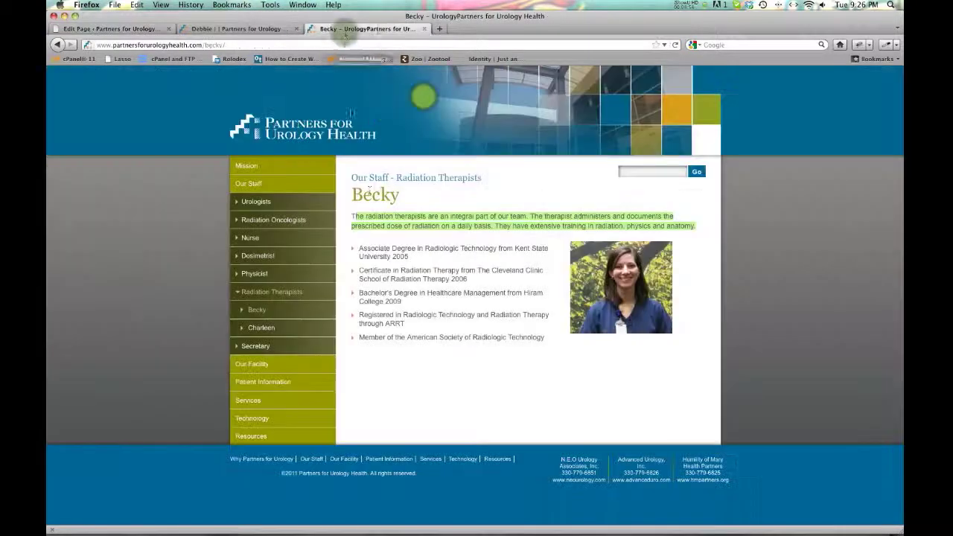
click(307, 135)
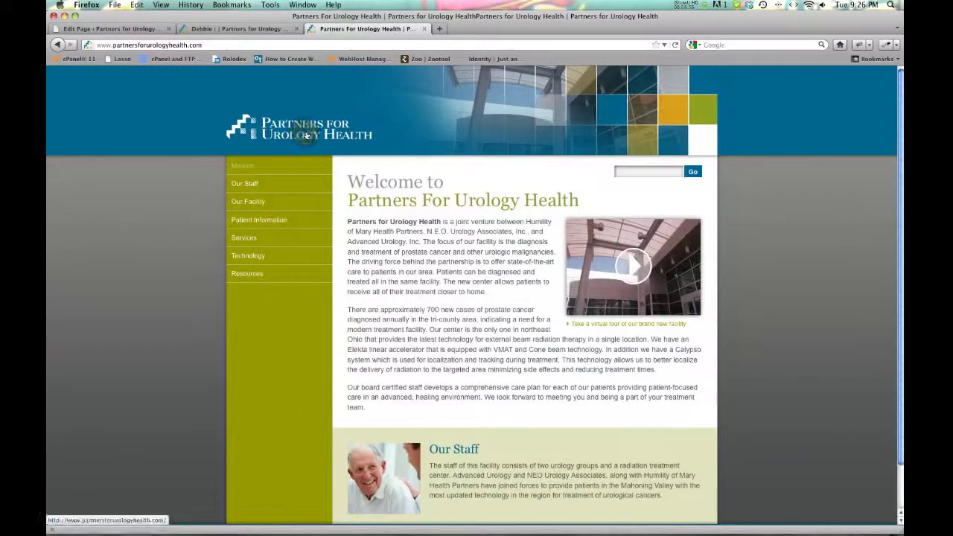
click(243, 183)
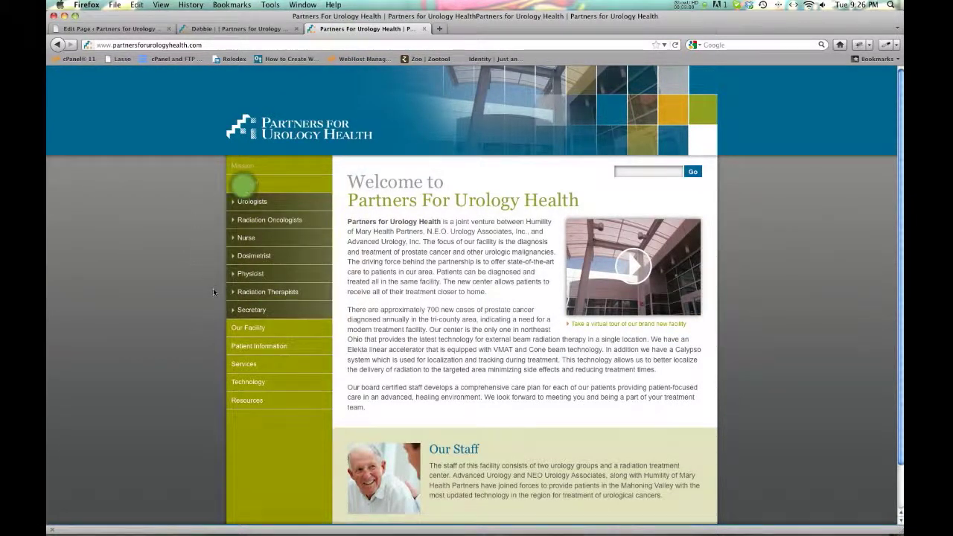
click(270, 292)
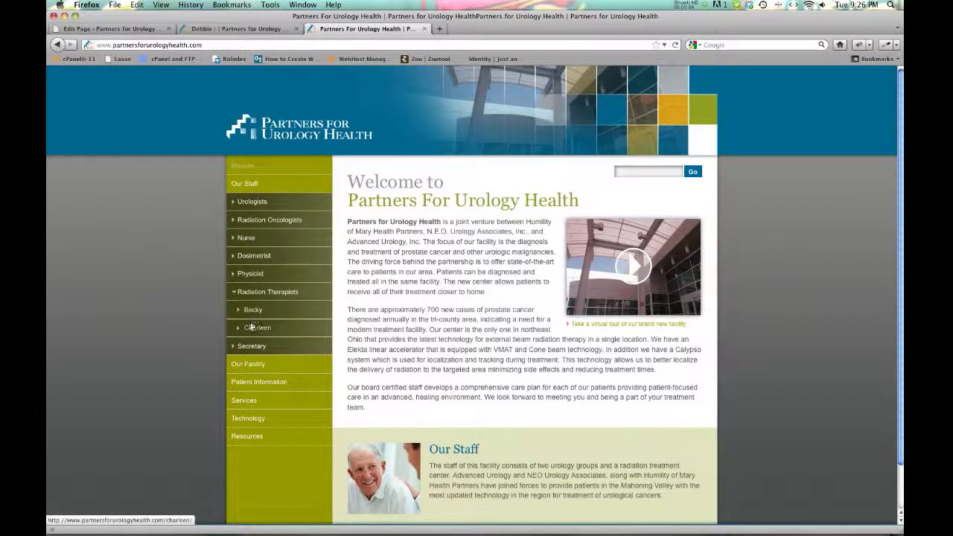
- Open the site's menu settings and add the newly published staff page to the "primary" menu
click(128, 29)
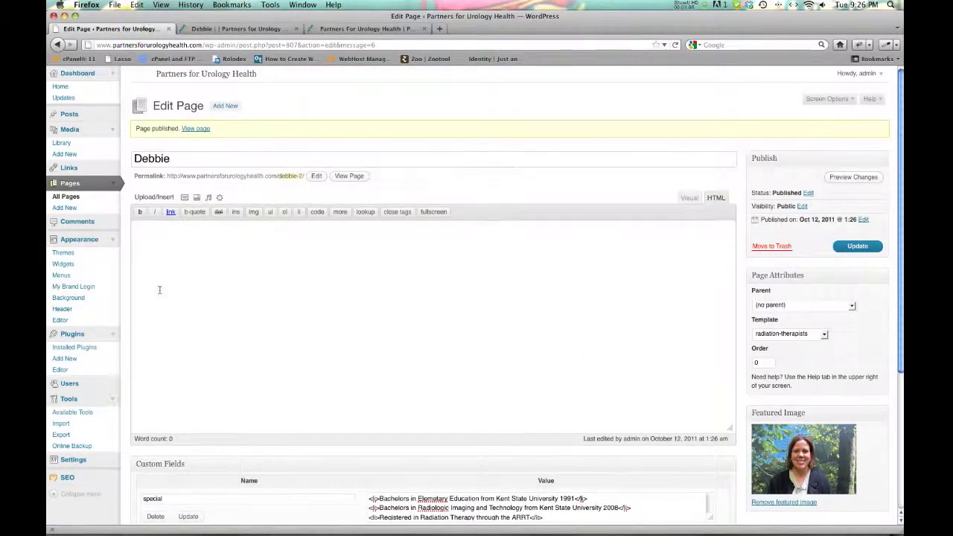
scroll(159, 288, down, 1)
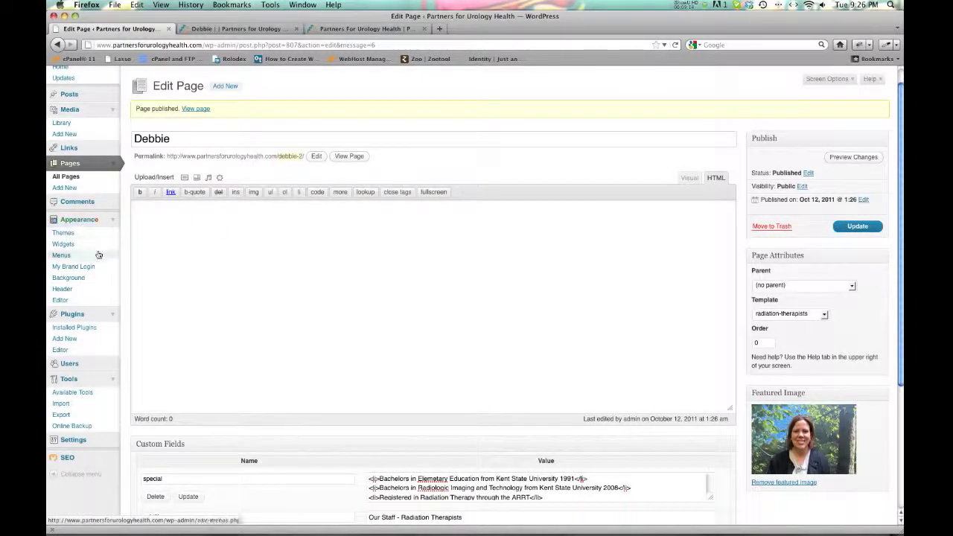
click(66, 255)
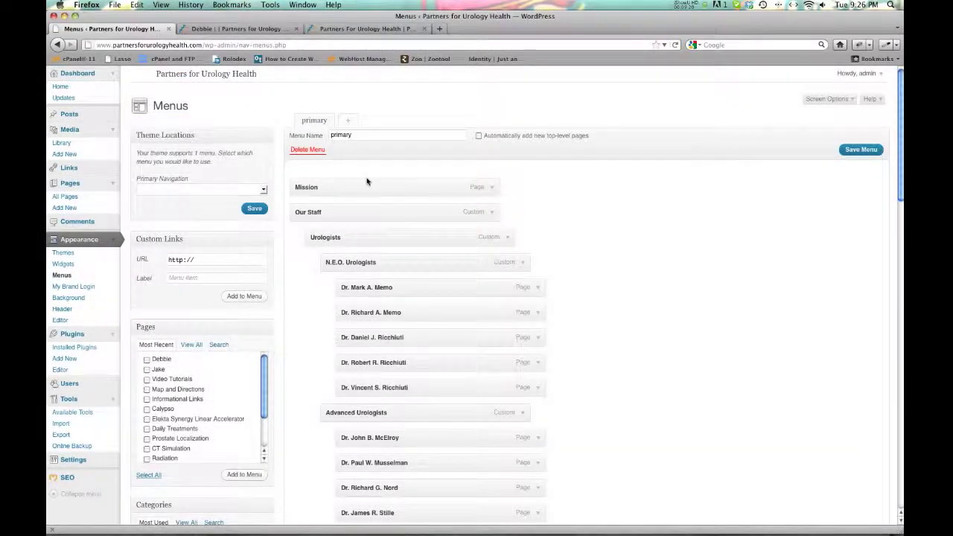
scroll(367, 176, down, 5)
scroll(409, 267, down, 2)
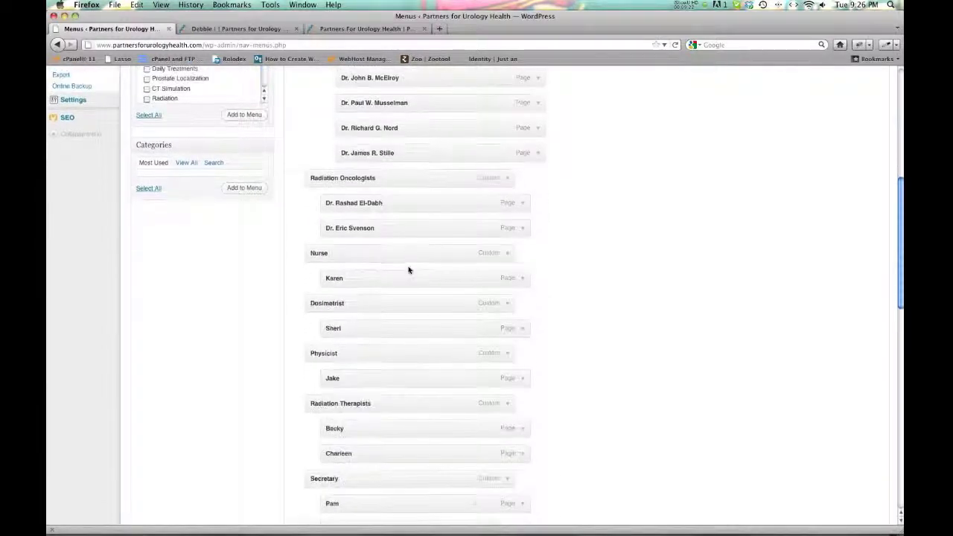
scroll(408, 266, down, 4)
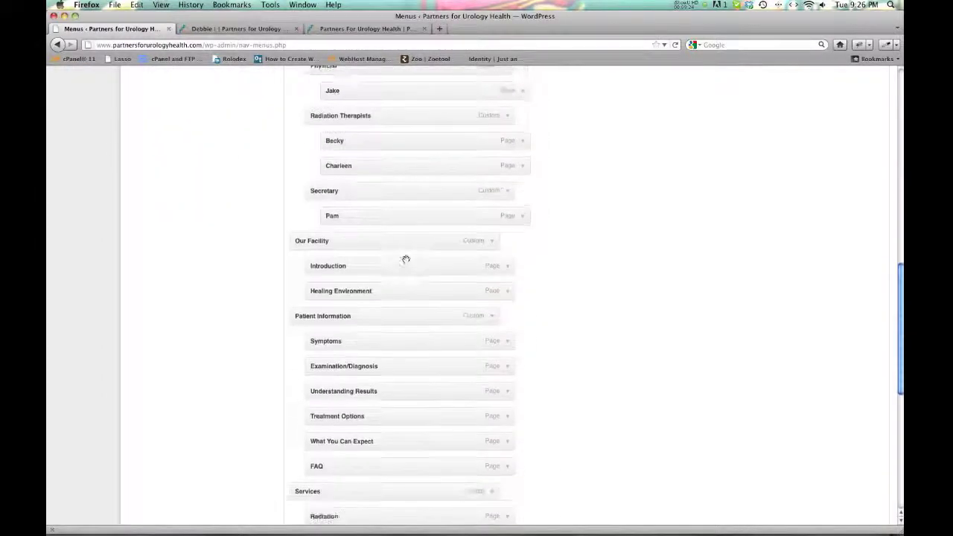
scroll(406, 262, up, 6)
scroll(406, 262, up, 2)
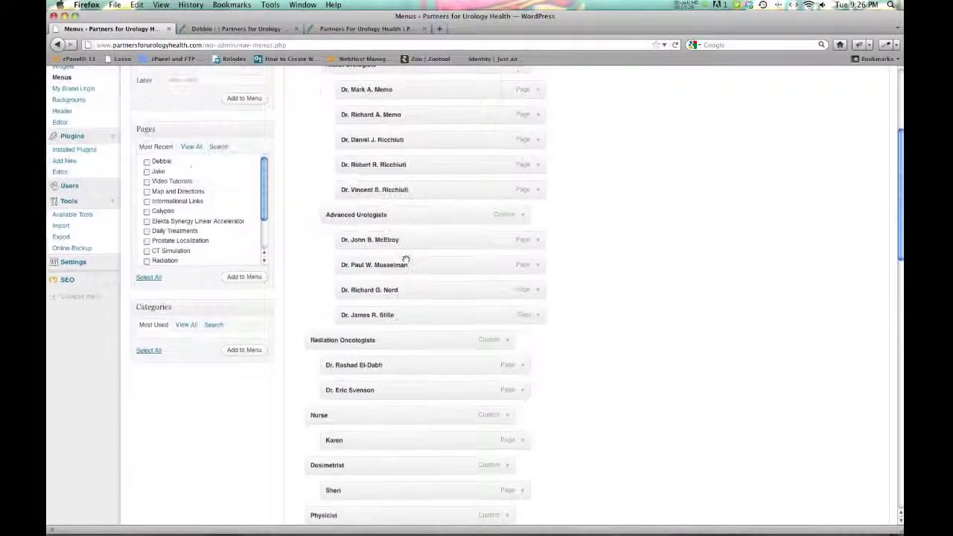
scroll(298, 244, up, 1)
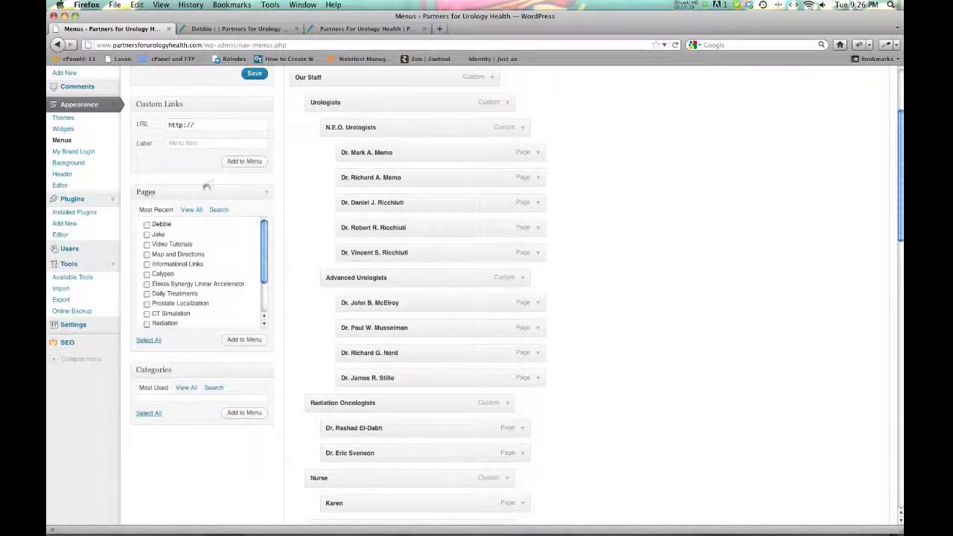
click(146, 225)
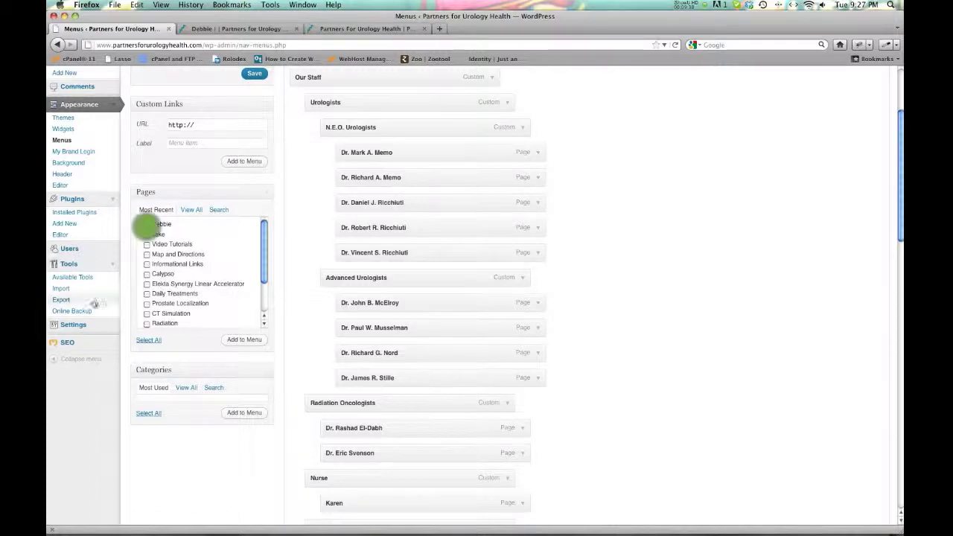
click(242, 342)
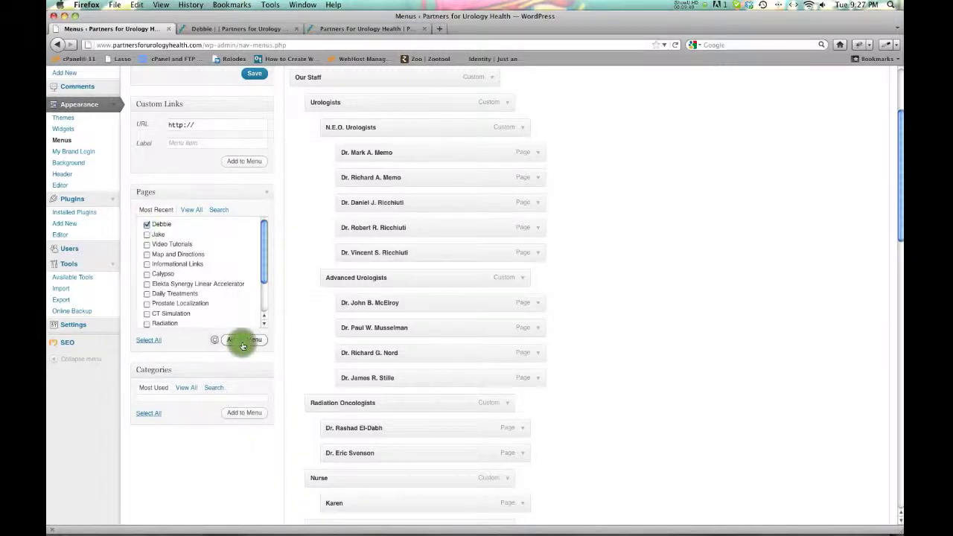
- Locate the new staff item in the menu structure and compare the Radiation Therapists group with the live site's navigation
scroll(329, 312, down, 20)
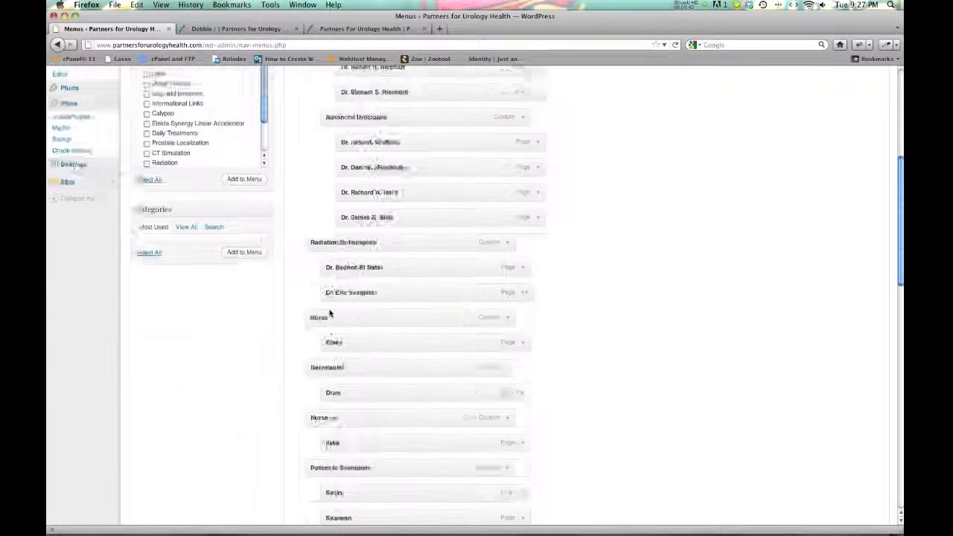
scroll(327, 311, down, 2)
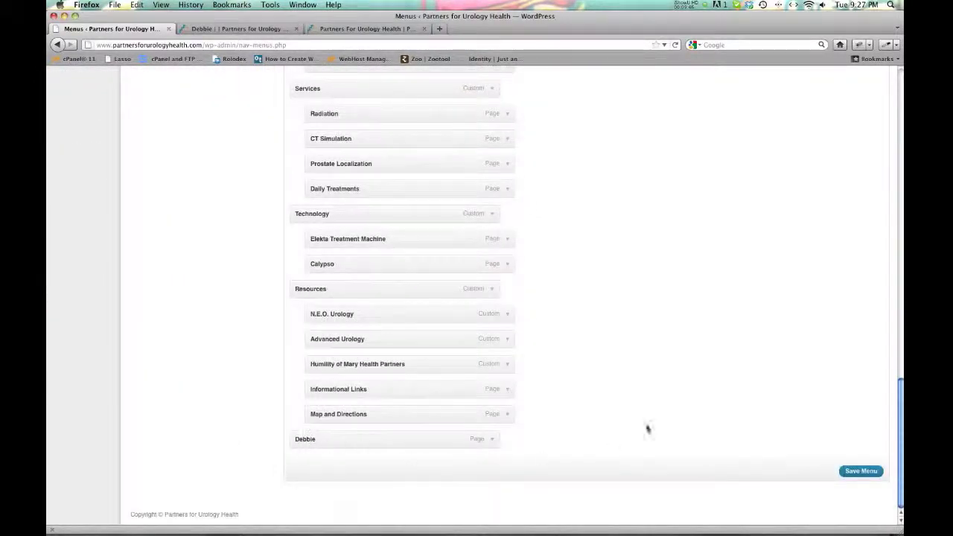
scroll(481, 354, up, 8)
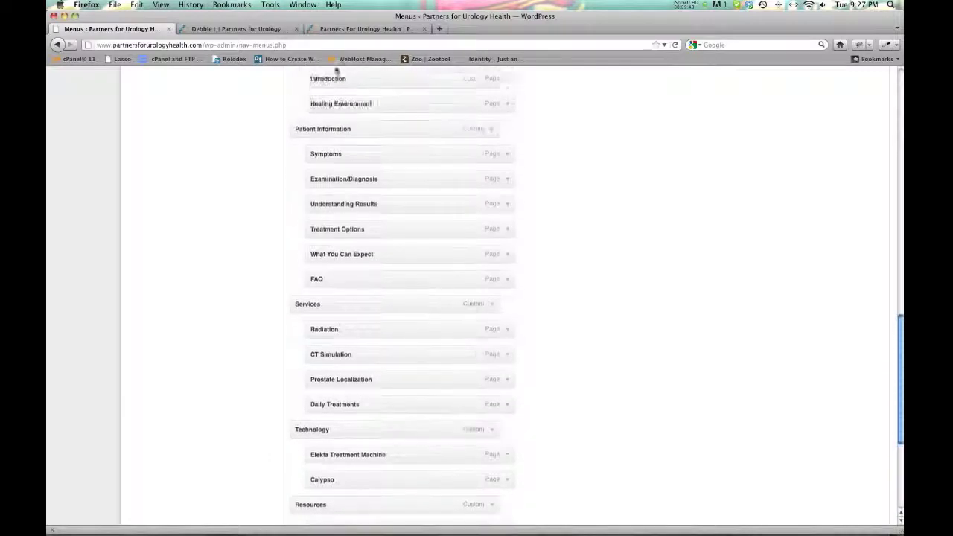
click(323, 27)
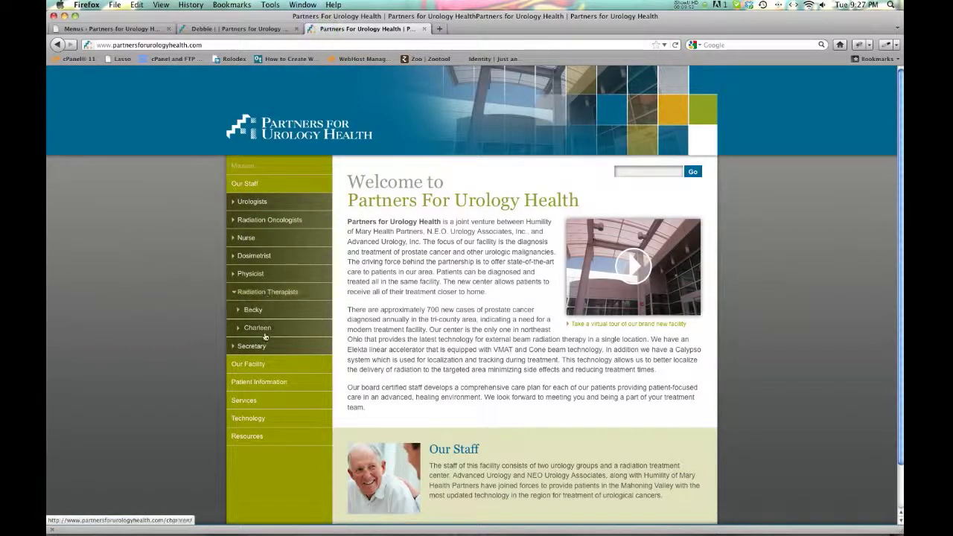
click(140, 30)
scroll(539, 313, up, 15)
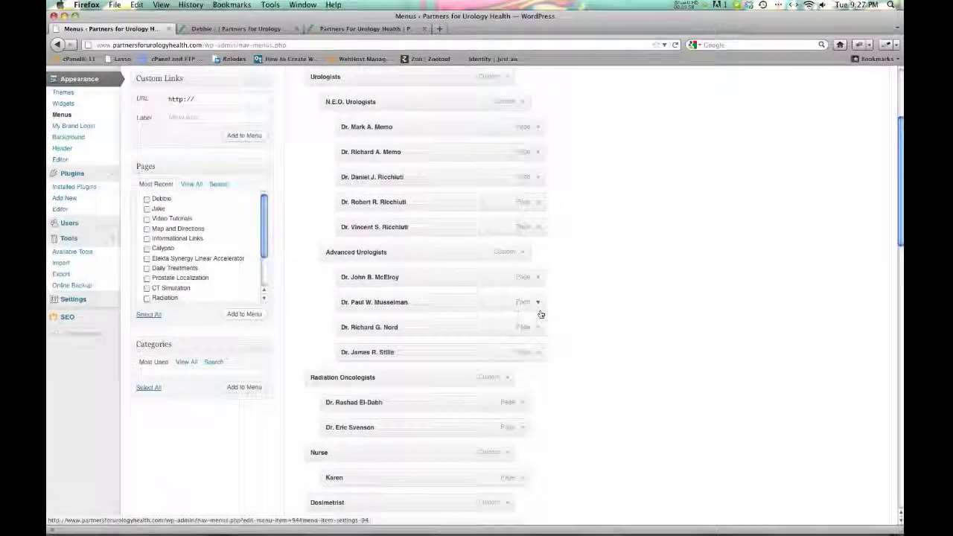
scroll(542, 315, down, 4)
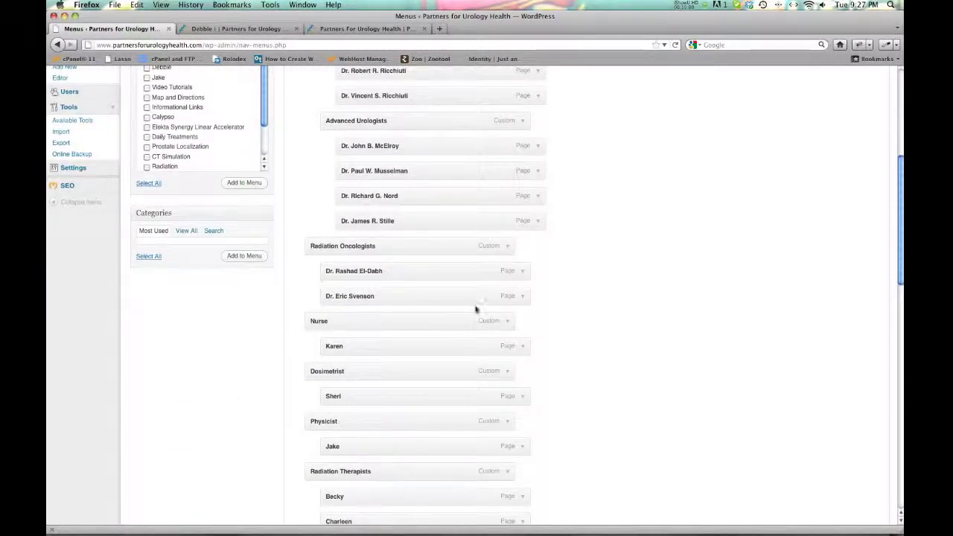
scroll(365, 457, down, 3)
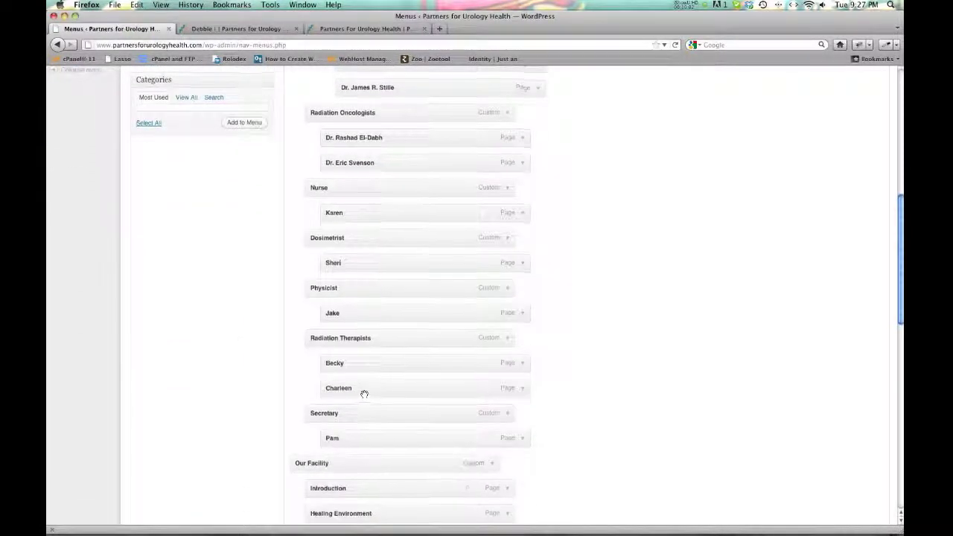
- Move the new staff page from the end of the menu to the last sub-item under Radiation Therapists, above Secretary
scroll(368, 372, down, 3)
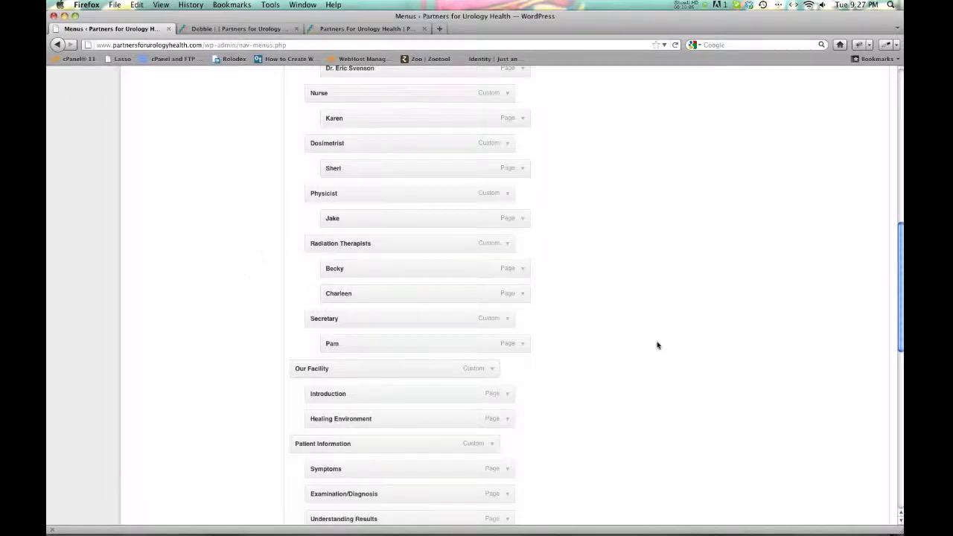
scroll(657, 343, down, 3)
scroll(657, 344, down, 3)
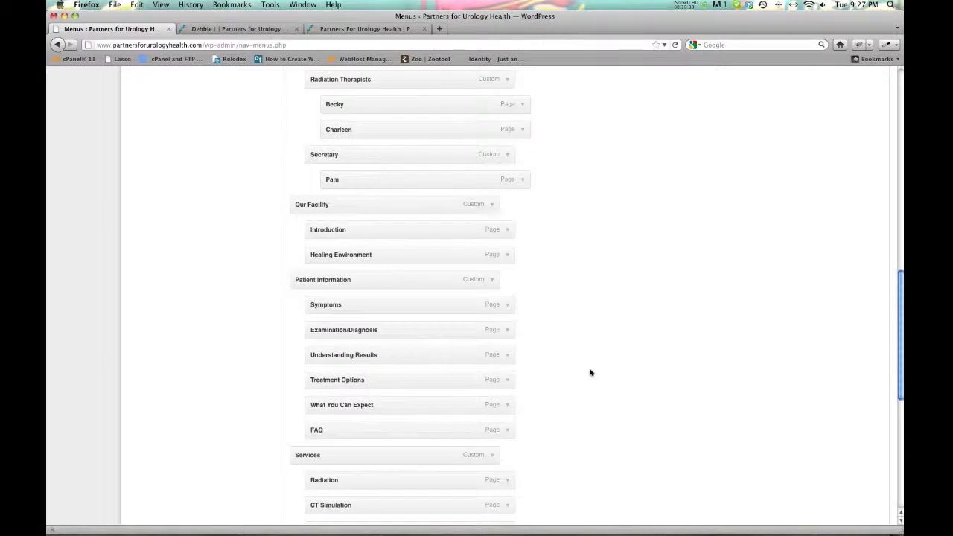
scroll(588, 373, down, 6)
scroll(566, 376, down, 4)
mouse_move(328, 466)
mouse_down()
mouse_move(400, 78)
mouse_move(381, 34)
mouse_move(349, 46)
mouse_move(484, 179)
mouse_move(642, 243)
mouse_move(695, 166)
mouse_move(369, 191)
mouse_up()
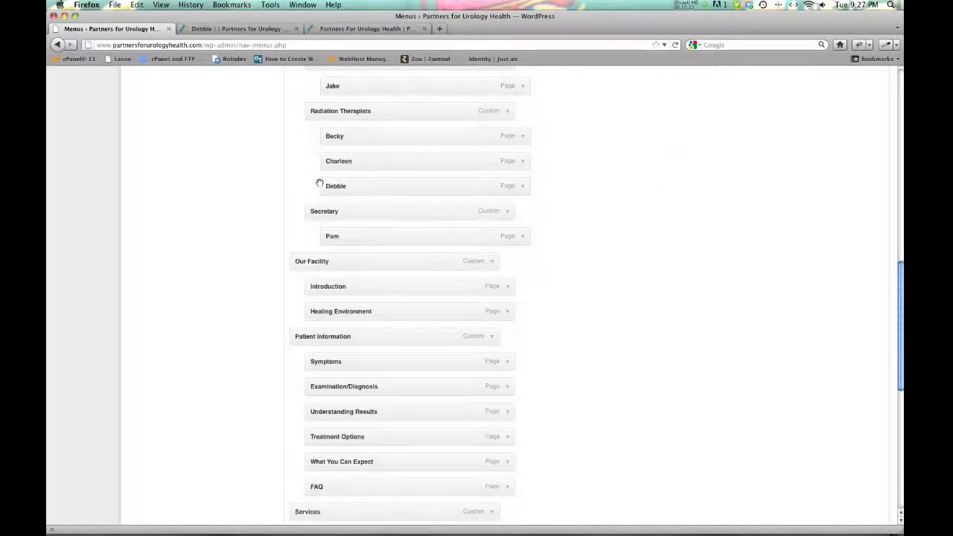
- Save the reordered "primary" menu
scroll(637, 233, down, 10)
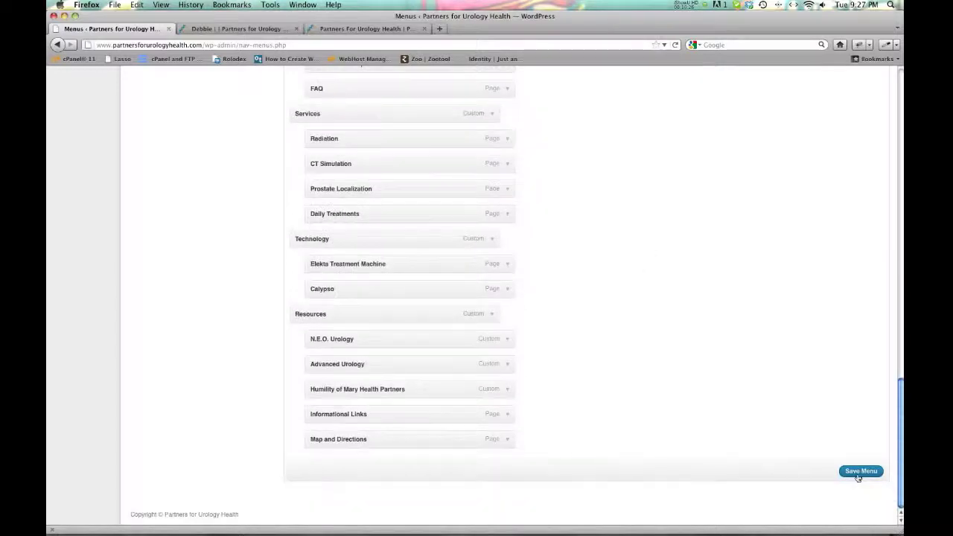
scroll(857, 477, up, 20)
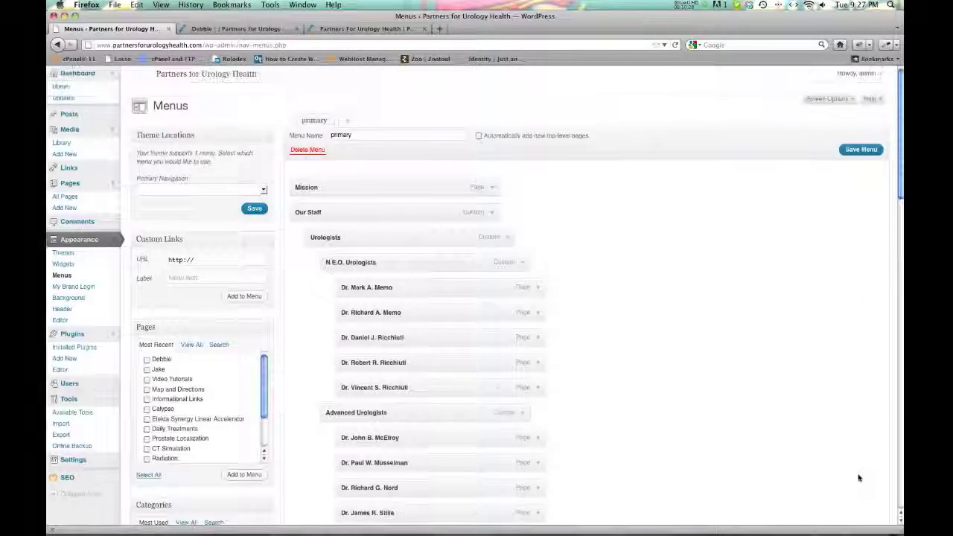
click(860, 150)
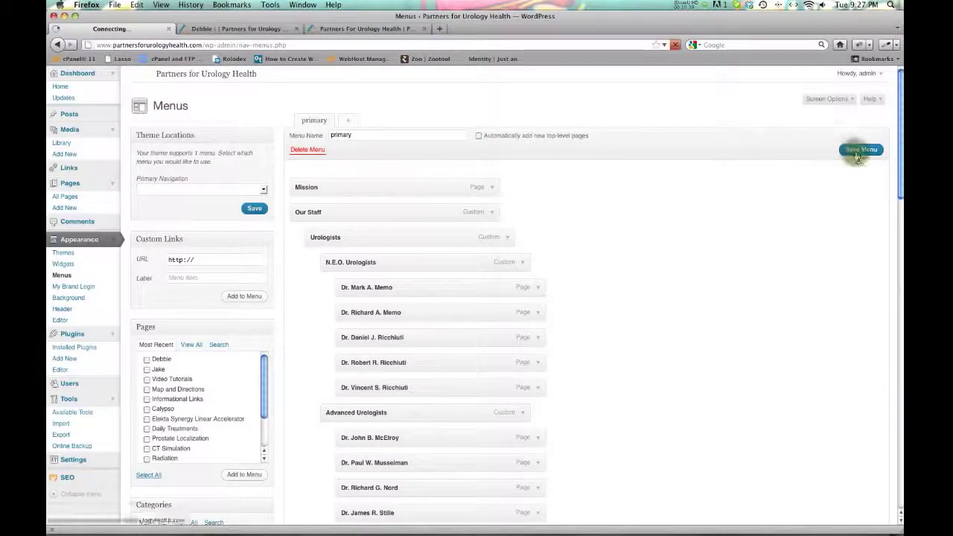
- Reload the live site's home page and open the new staff page from Our Staff > Radiation Therapists
click(365, 29)
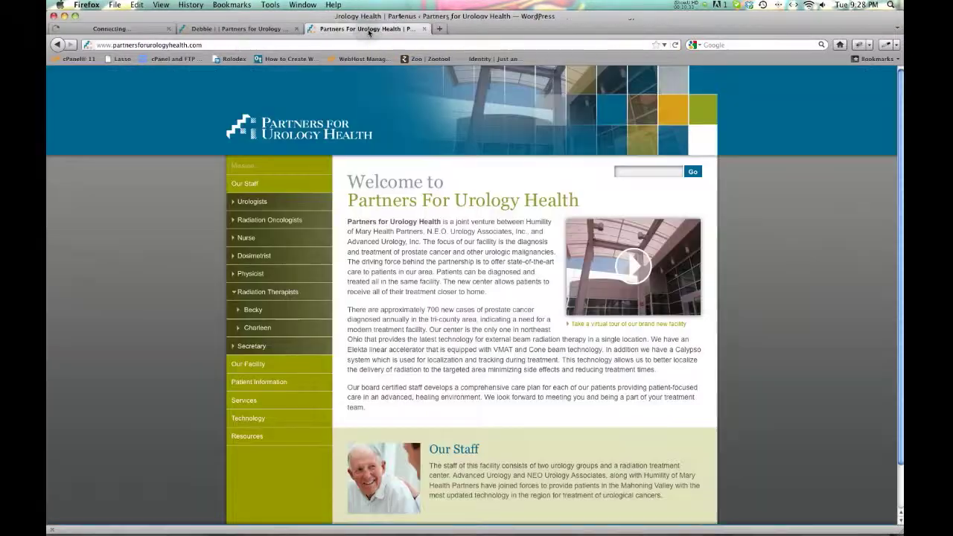
click(338, 136)
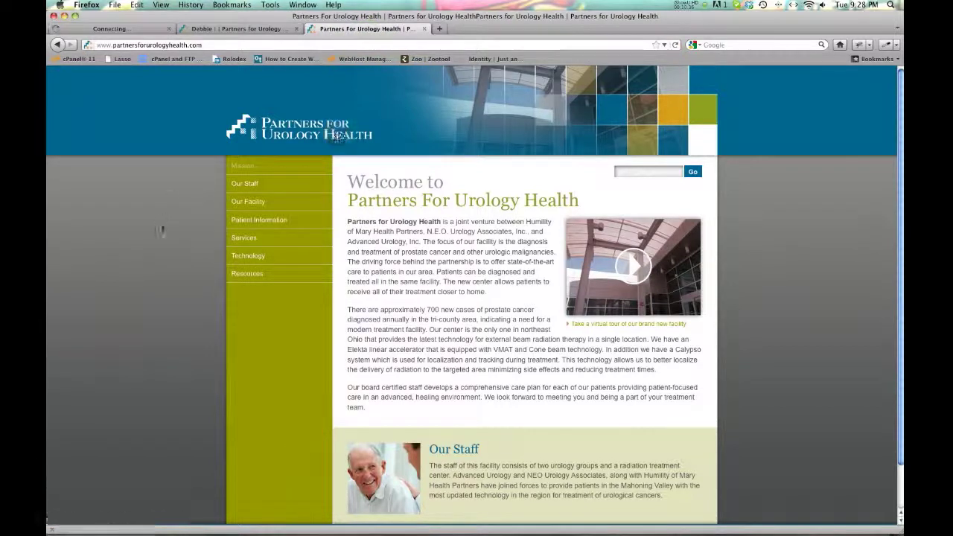
click(256, 183)
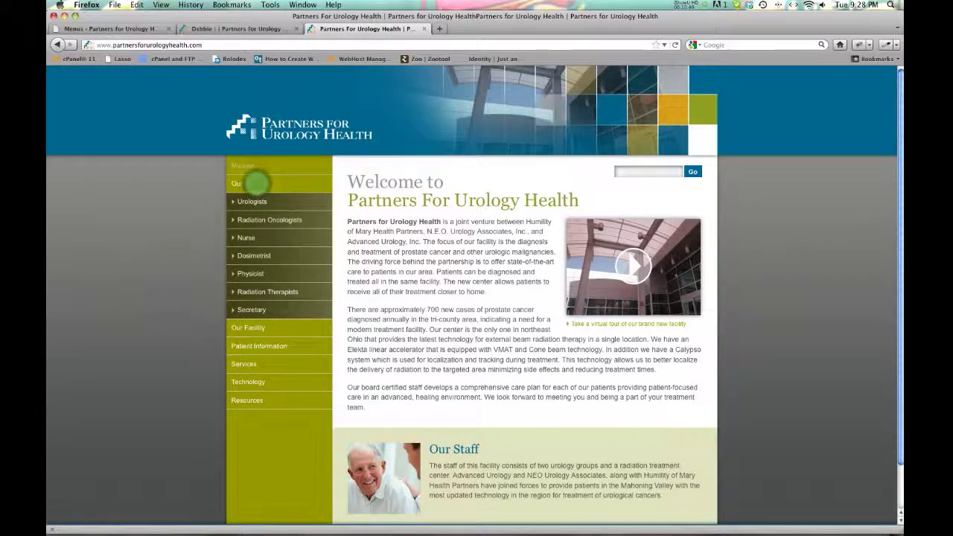
click(272, 291)
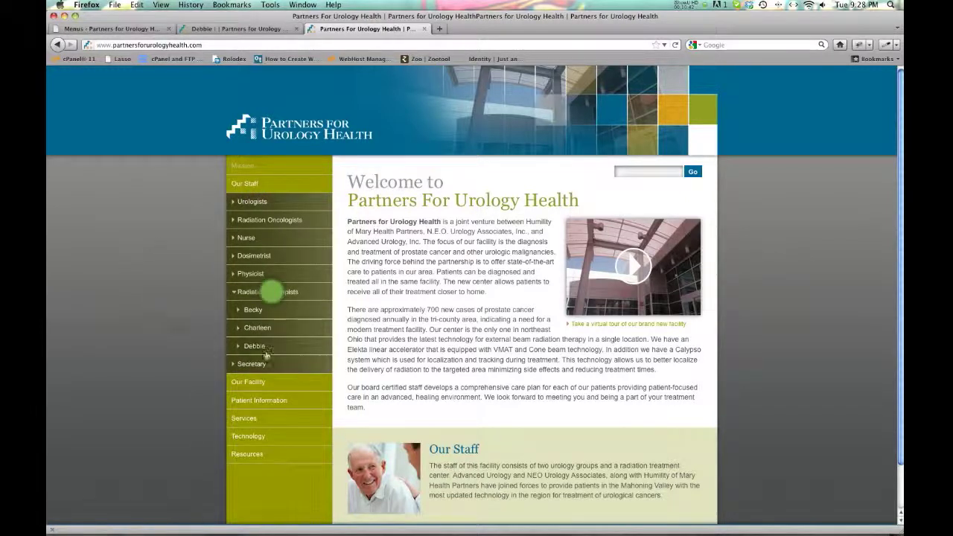
click(264, 348)
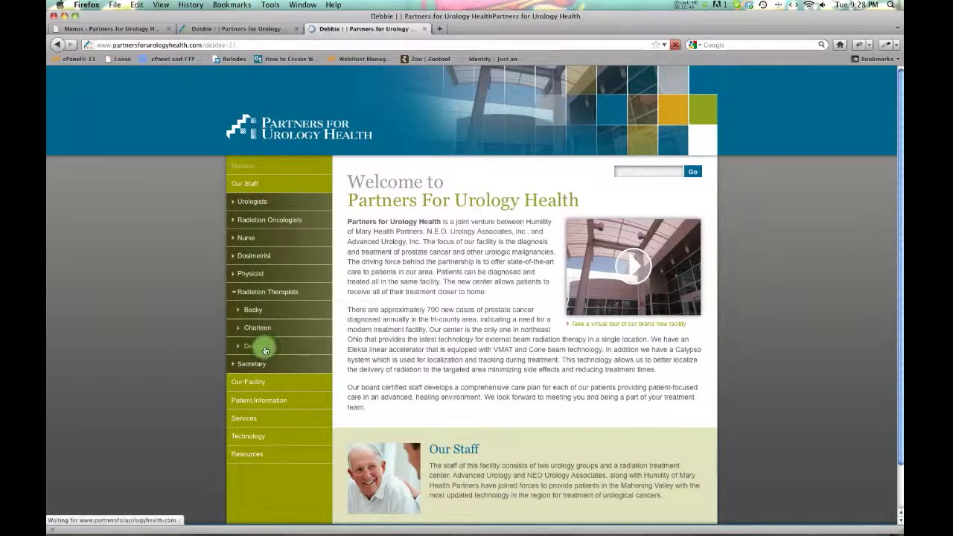